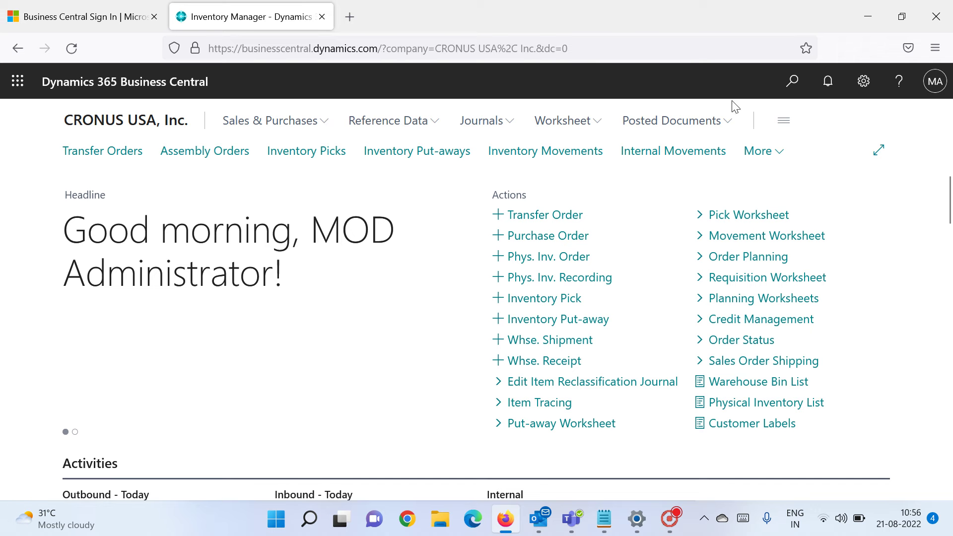
- Search for "bank deposit" and open the Bank Deposits list in the expanded view
left_click(793, 81)
type("ba")
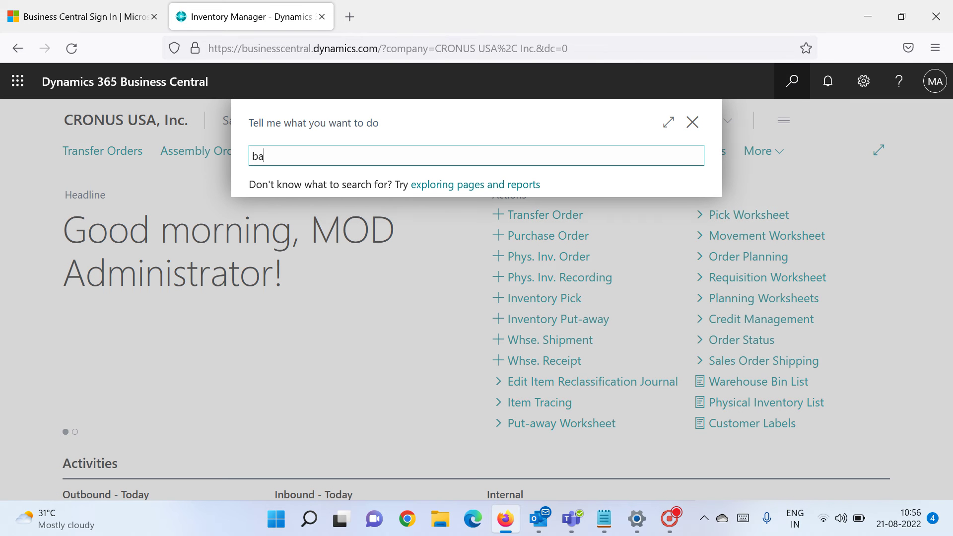
type("nk deposit")
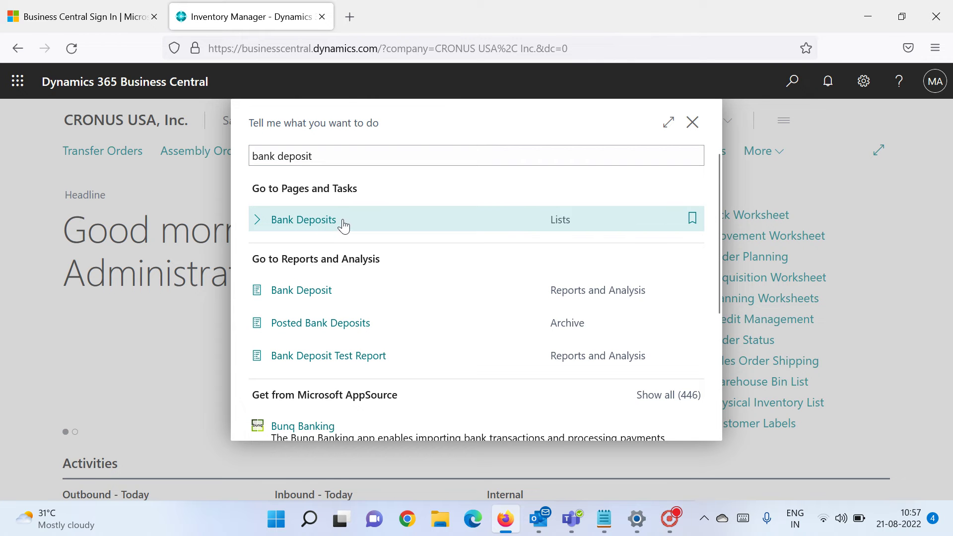
left_click(314, 225)
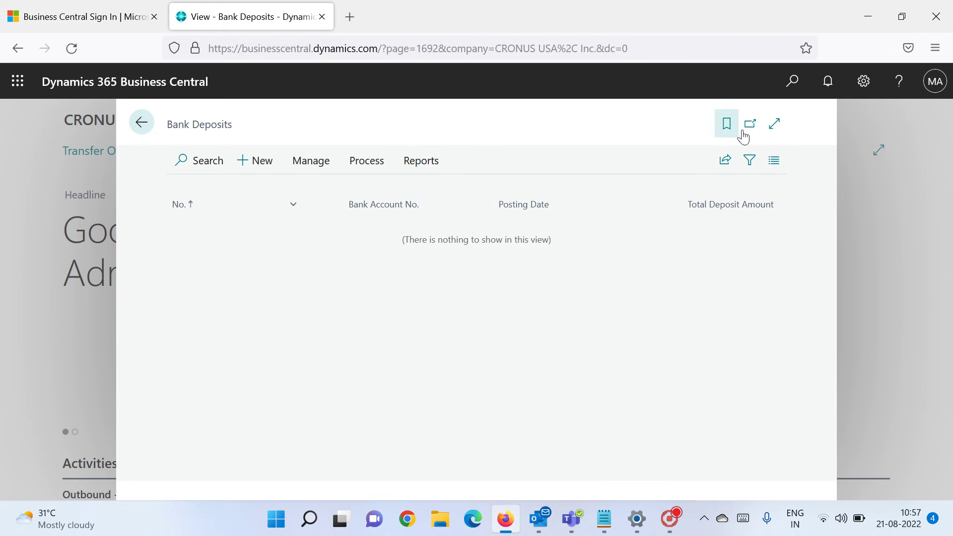
left_click(775, 124)
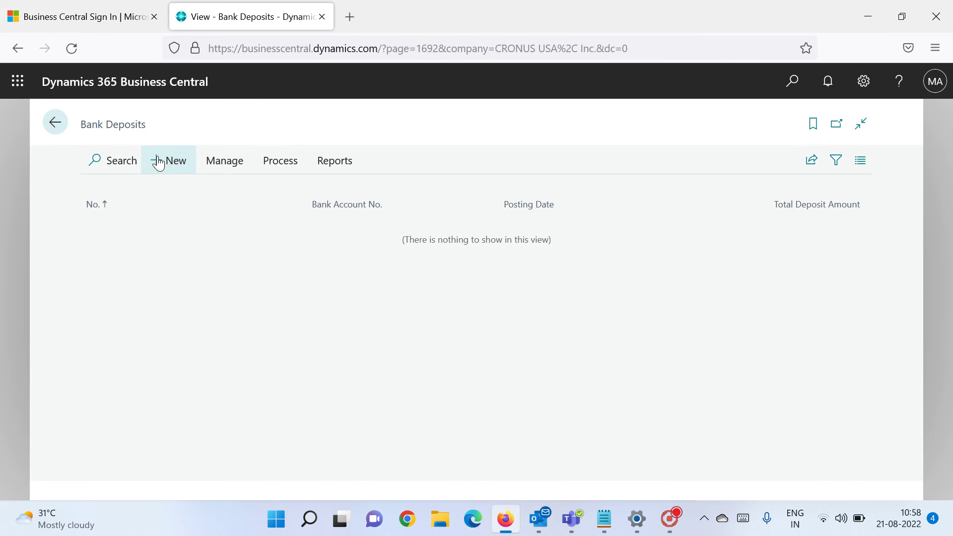
- Create a new bank deposit and choose SAVINGS as its bank account
left_click(158, 163)
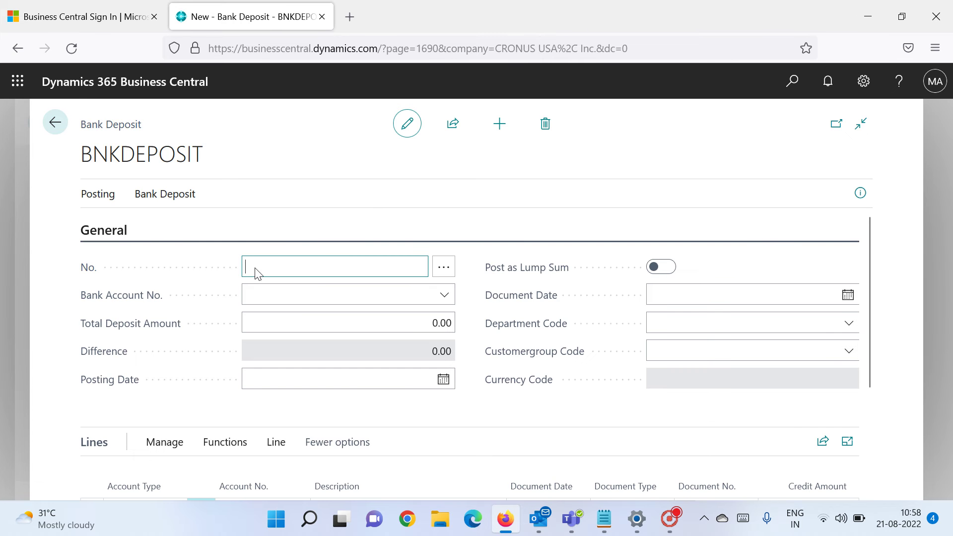
scroll(709, 401, "down", 3)
scroll(710, 401, "up", 3)
scroll(697, 399, "down", 3)
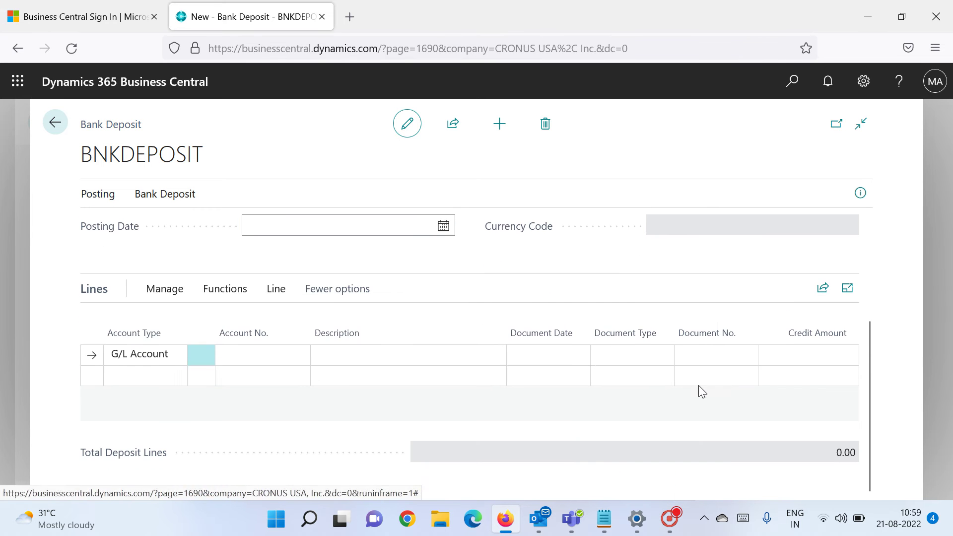
scroll(523, 383, "up", 3)
scroll(621, 356, "down", 3)
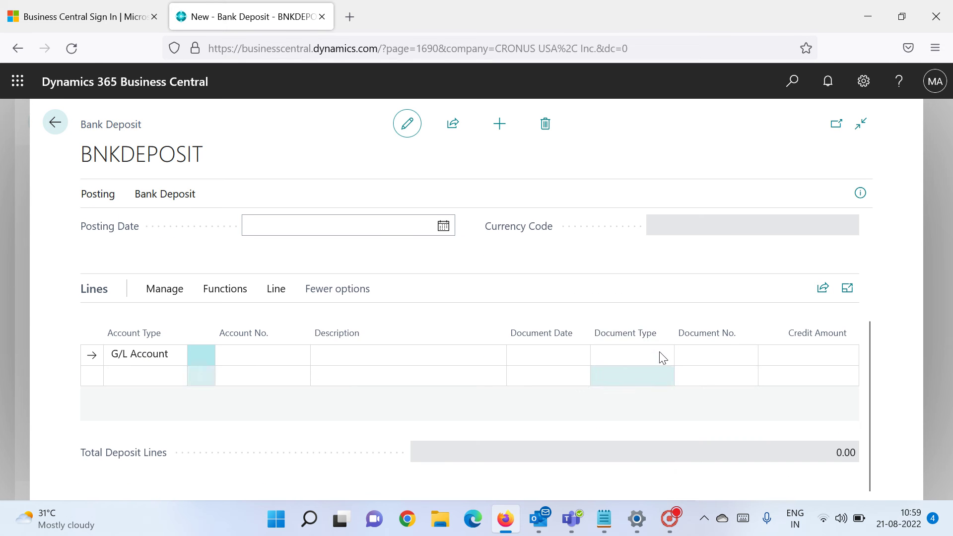
scroll(553, 365, "up", 3)
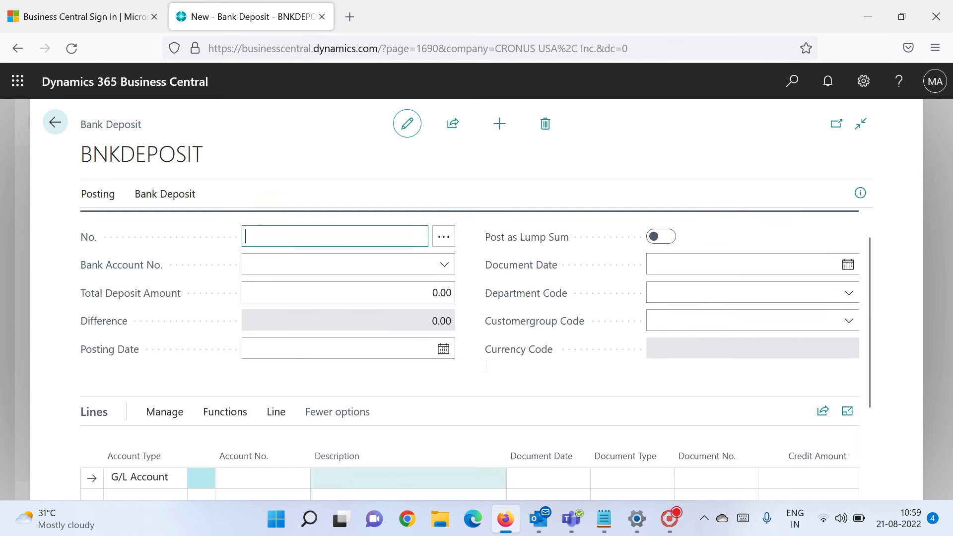
left_click(346, 297)
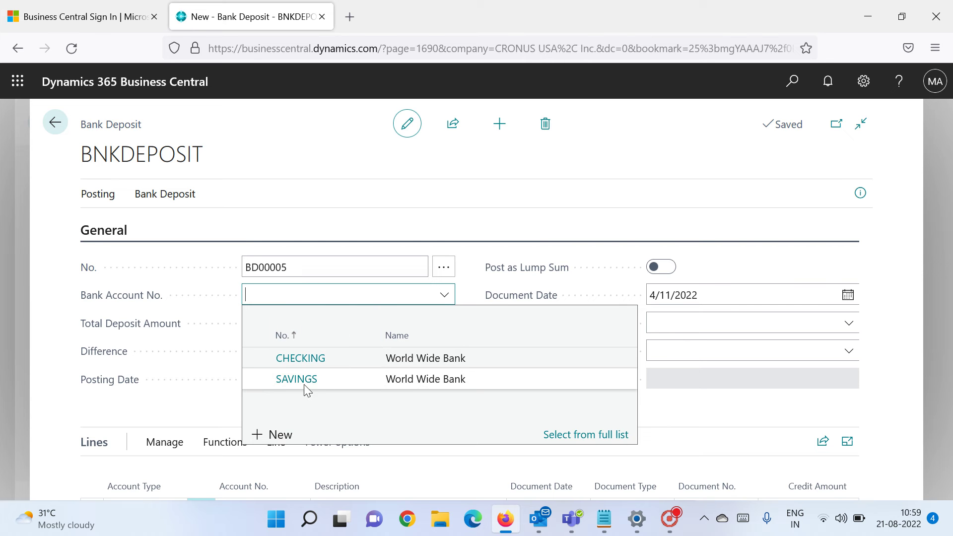
left_click(320, 377)
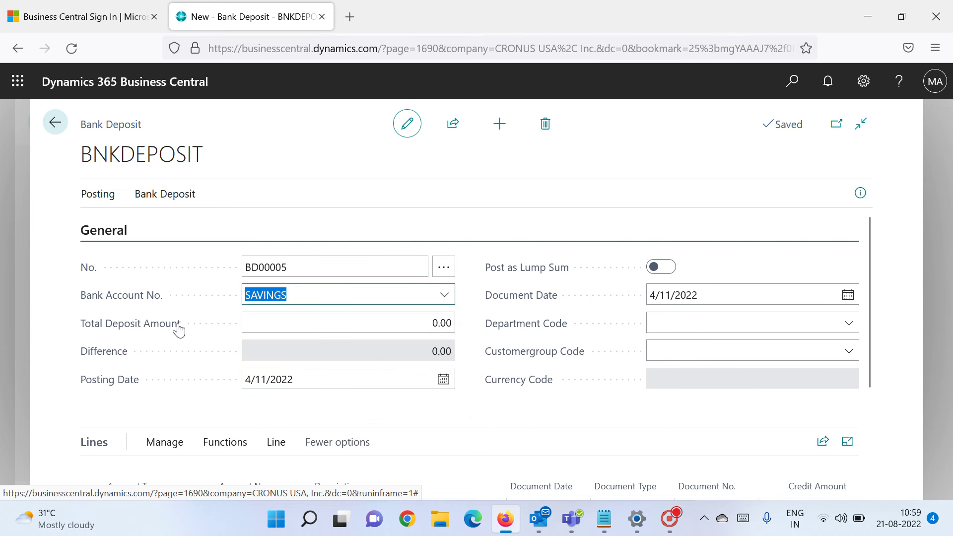
- Set the total deposit amount to 10,000.00 and the posting date to 8/21/2022
mouse_move(153, 332)
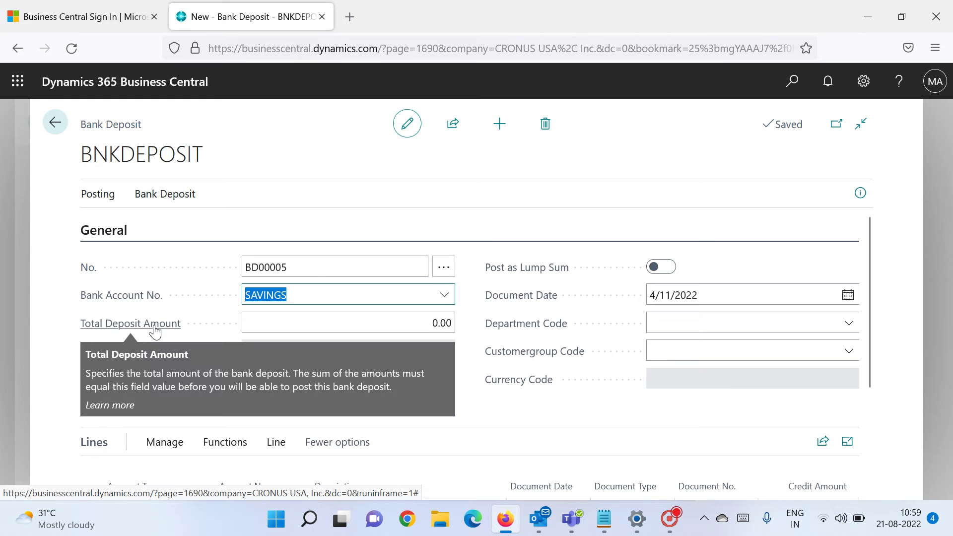
left_click(380, 319)
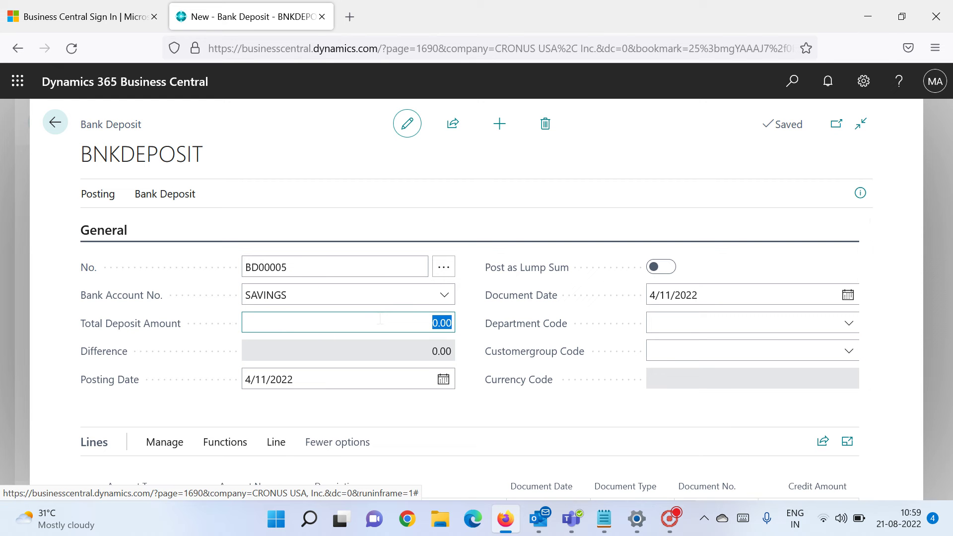
type("10000")
key("Tab")
key("Tab")
type("t")
key("Tab")
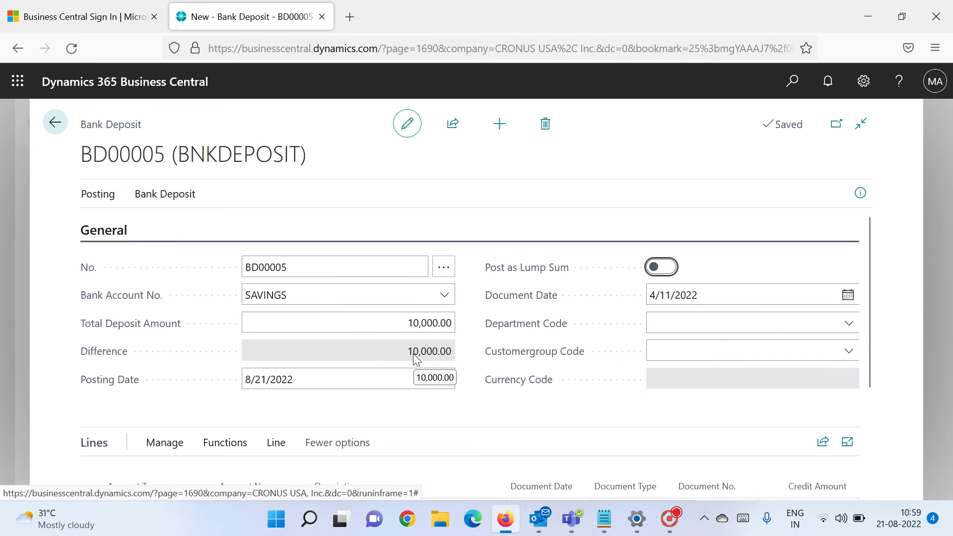
- Compare the Difference field in the deposit header with the Credit Amount column and Total Deposit Lines
scroll(413, 353, "down", 2)
scroll(420, 337, "up", 2)
scroll(424, 323, "down", 3)
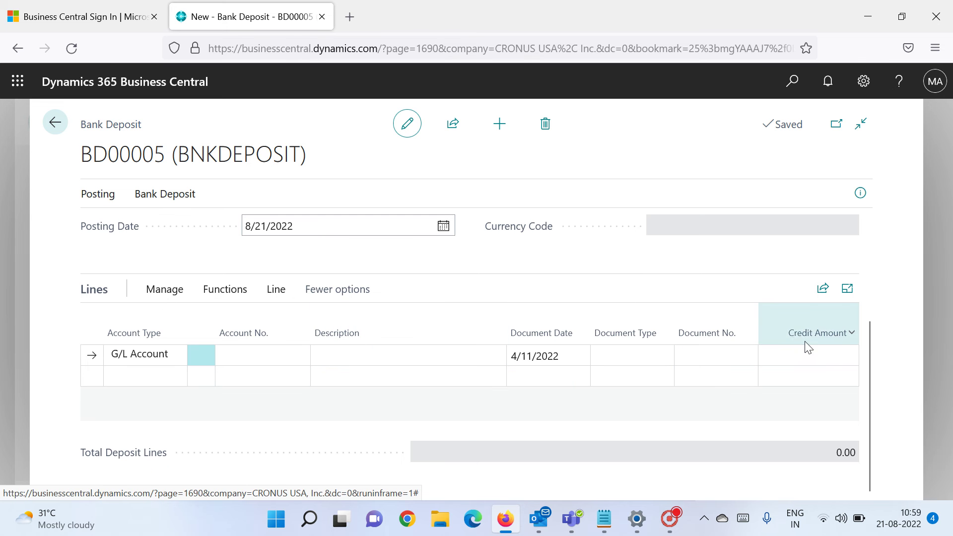
scroll(812, 350, "up", 3)
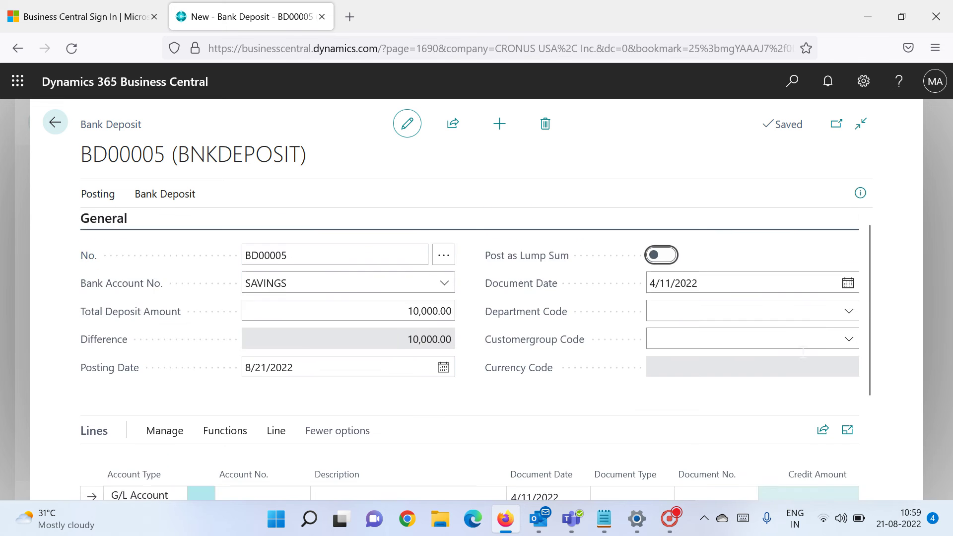
scroll(800, 353, "down", 3)
scroll(800, 362, "up", 2)
scroll(800, 376, "down", 2)
scroll(814, 368, "up", 3)
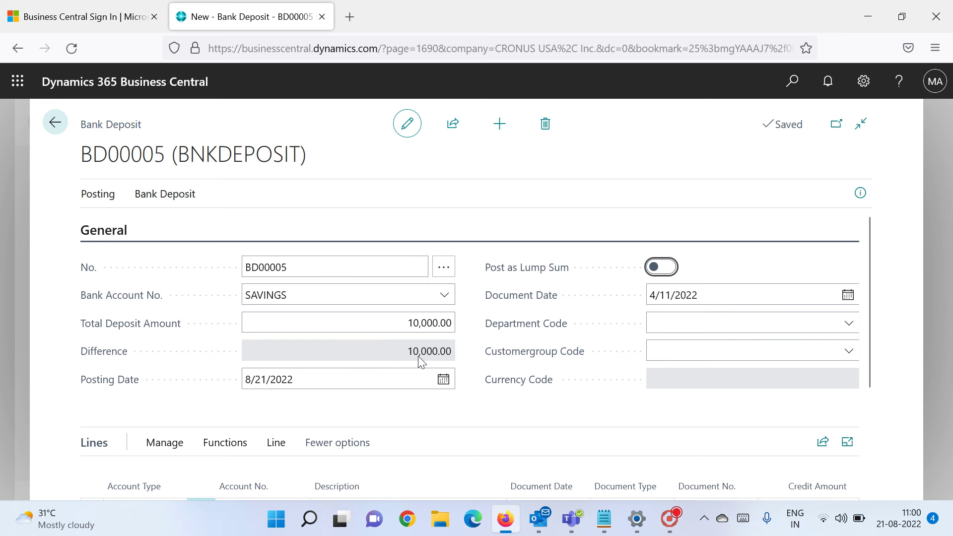
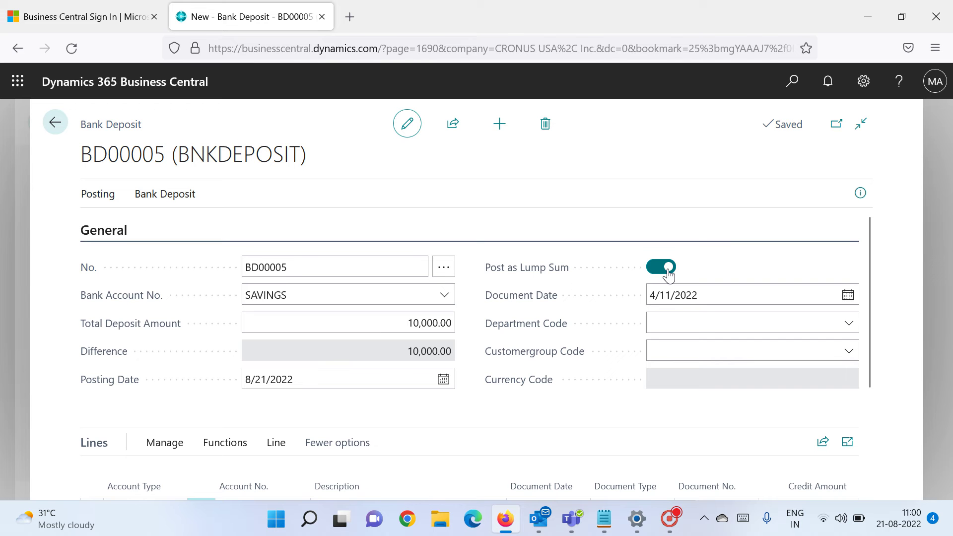
- Try the Post as Lump Sum option on the deposit and switch it back off
key("shift+Tab")
key("shift+Tab")
key("shift+Tab")
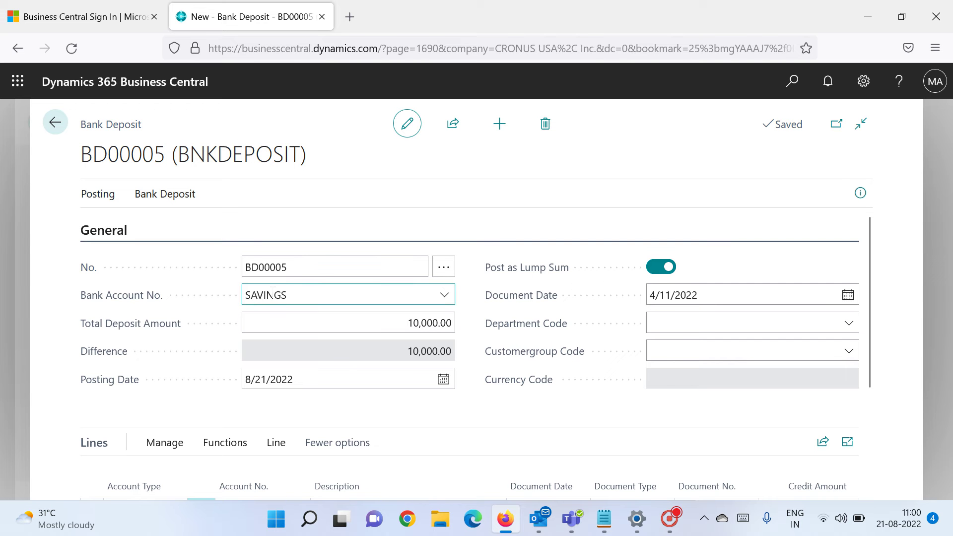
left_click(406, 323)
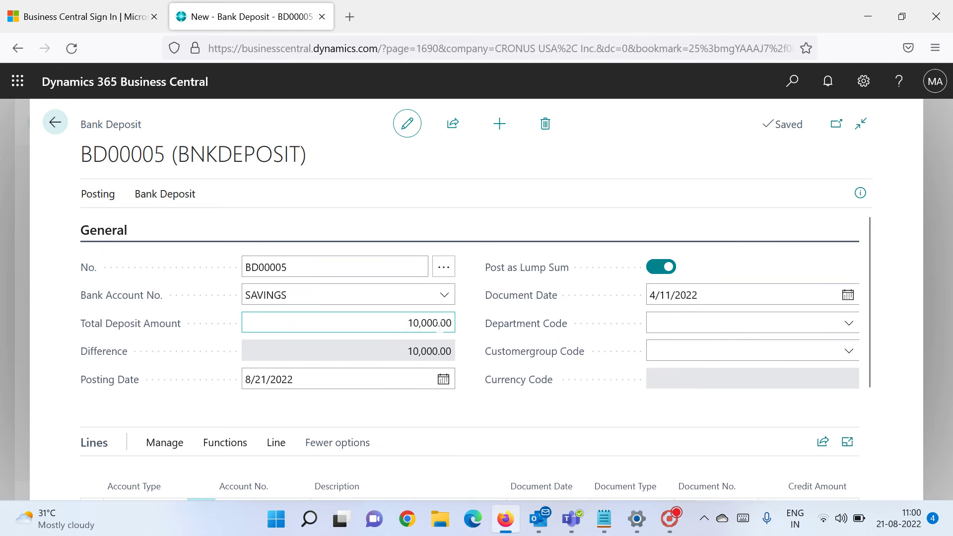
scroll(497, 362, "down", 3)
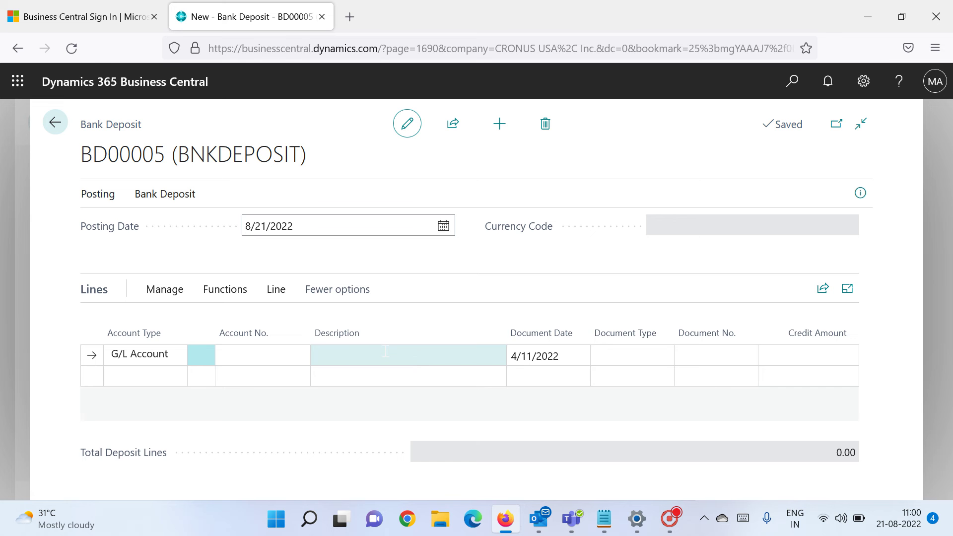
scroll(385, 352, "up", 3)
scroll(386, 355, "down", 3)
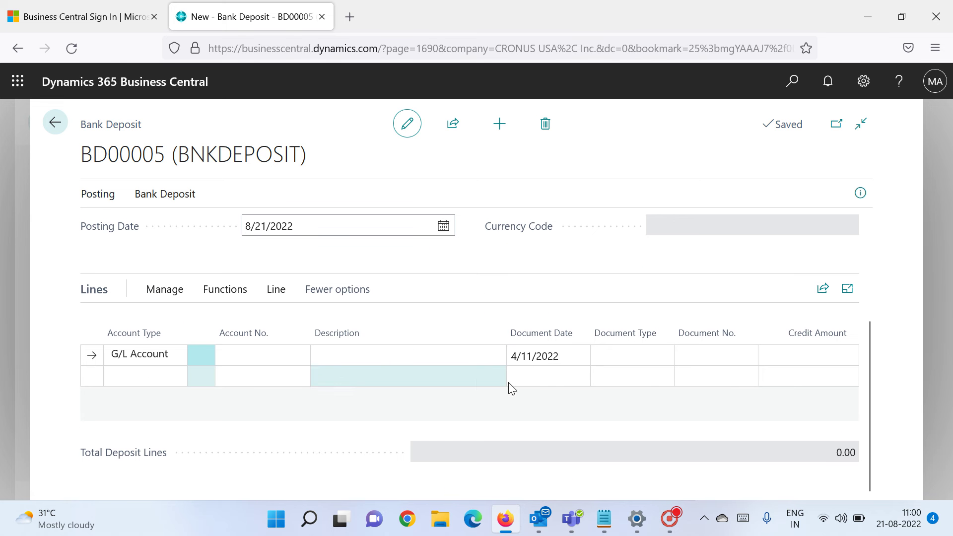
scroll(534, 397, "up", 3)
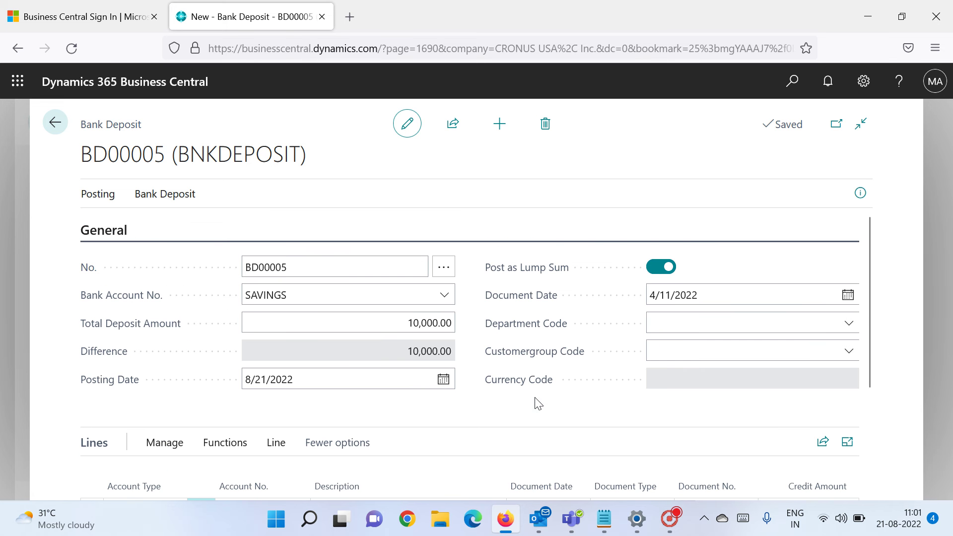
left_click(655, 269)
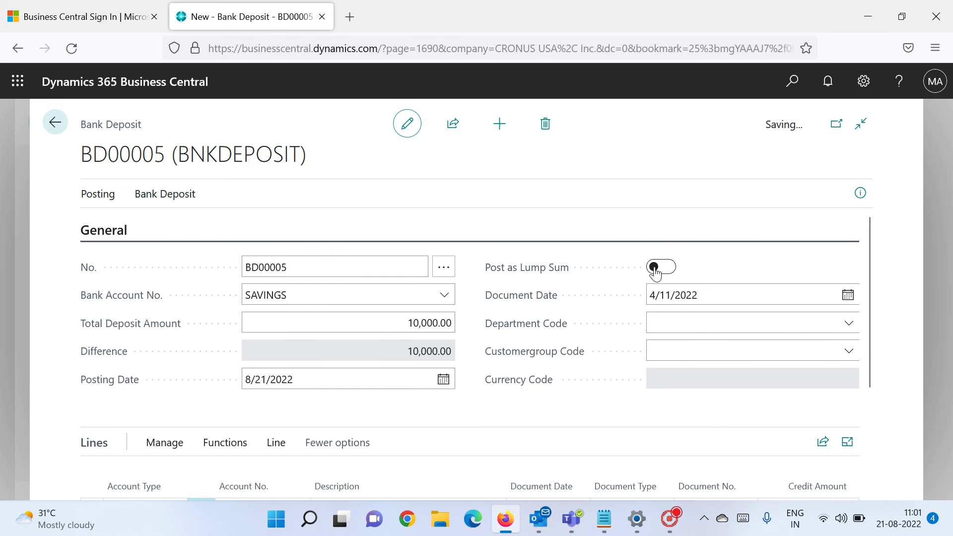
- Set the first deposit line's account type to Customer and its document type to Payment
scroll(655, 270, "down", 2)
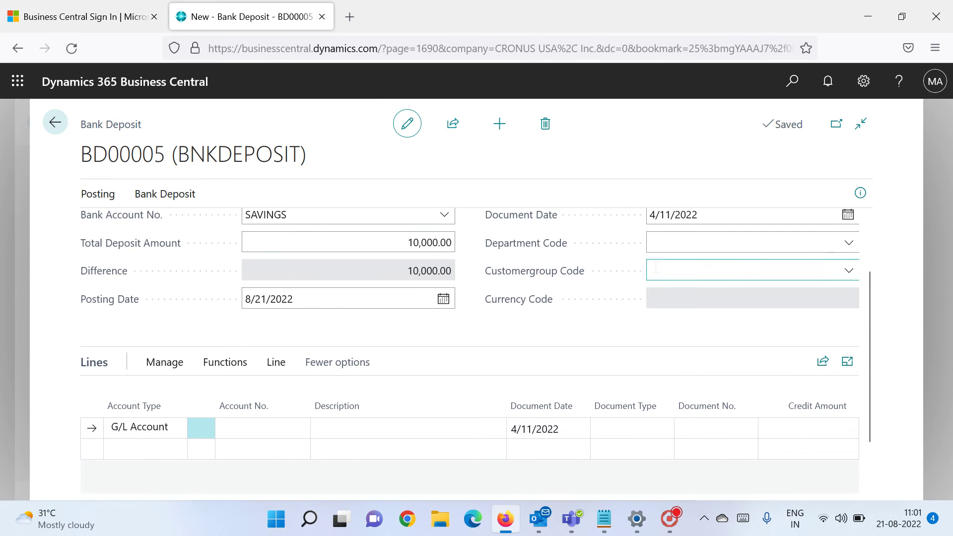
scroll(656, 268, "up", 2)
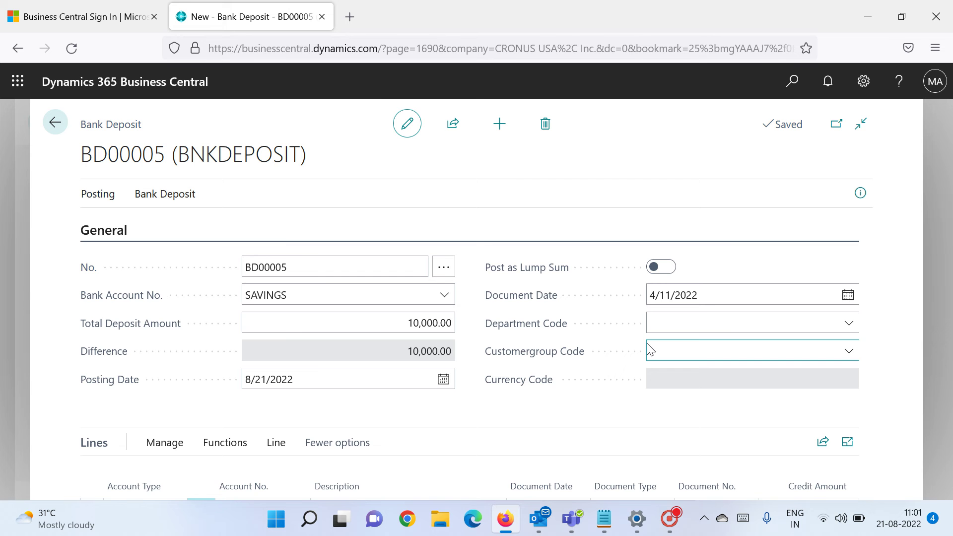
scroll(648, 344, "down", 2)
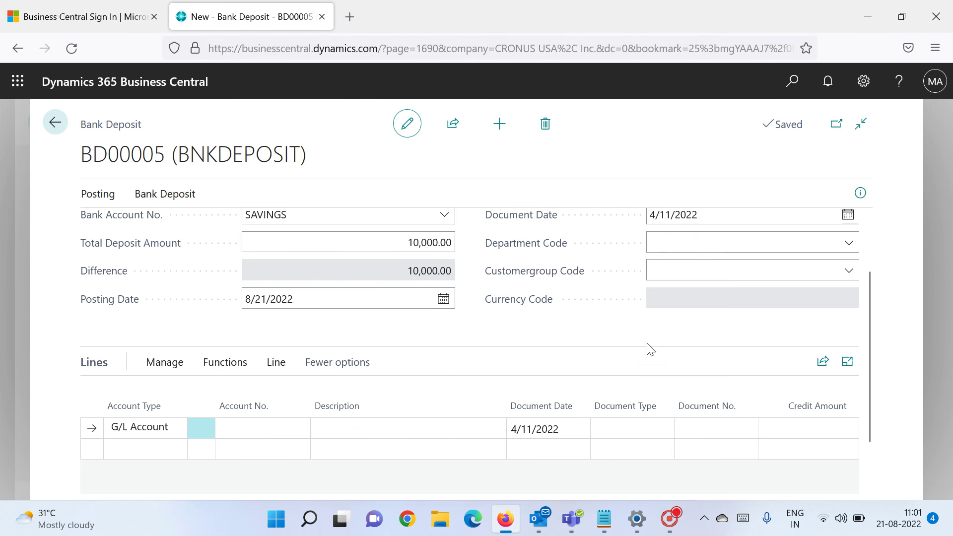
scroll(514, 319, "up", 2)
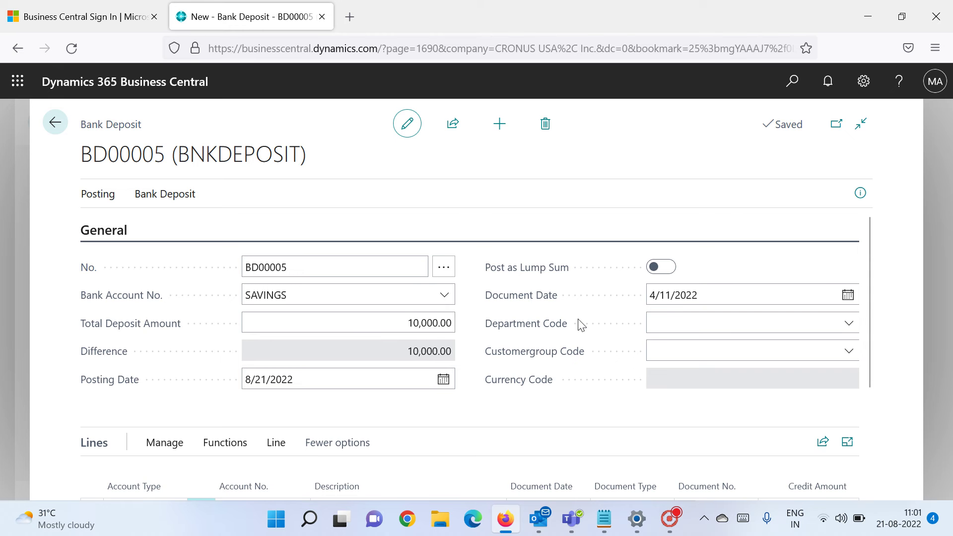
scroll(581, 325, "down", 4)
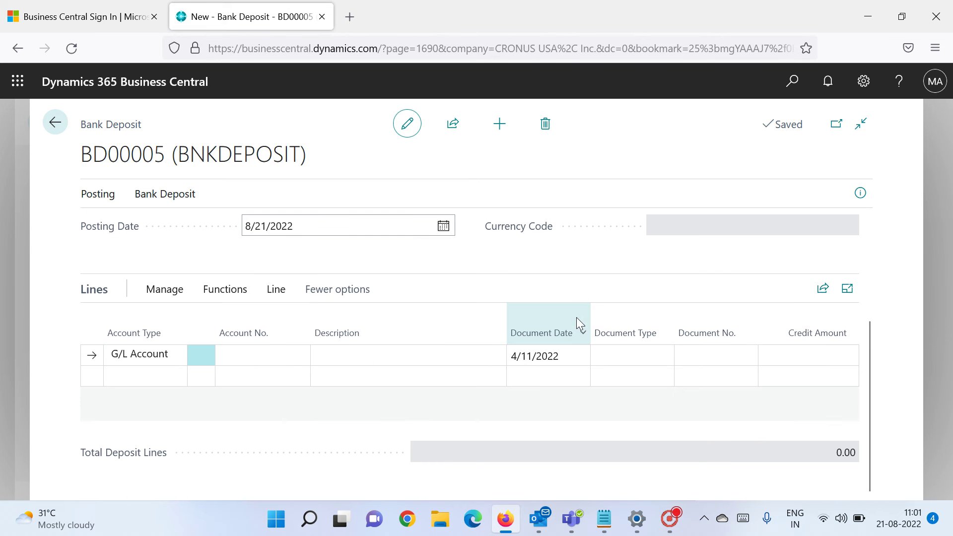
left_click(163, 358)
left_click(164, 357)
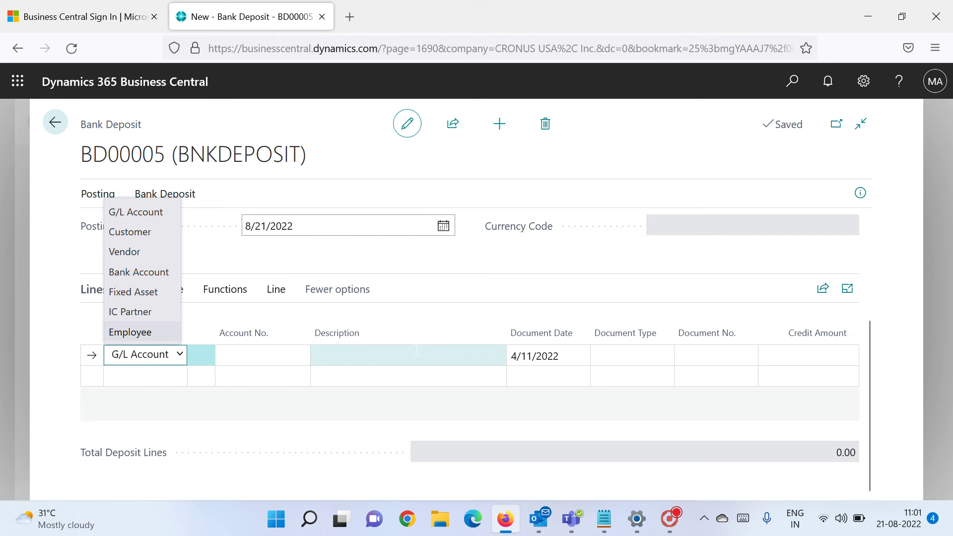
mouse_move(468, 320)
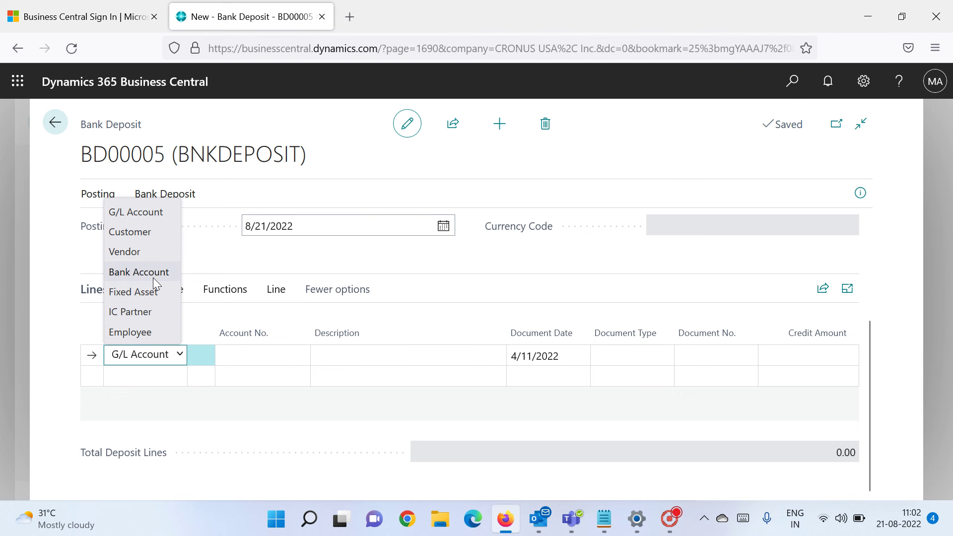
mouse_move(248, 342)
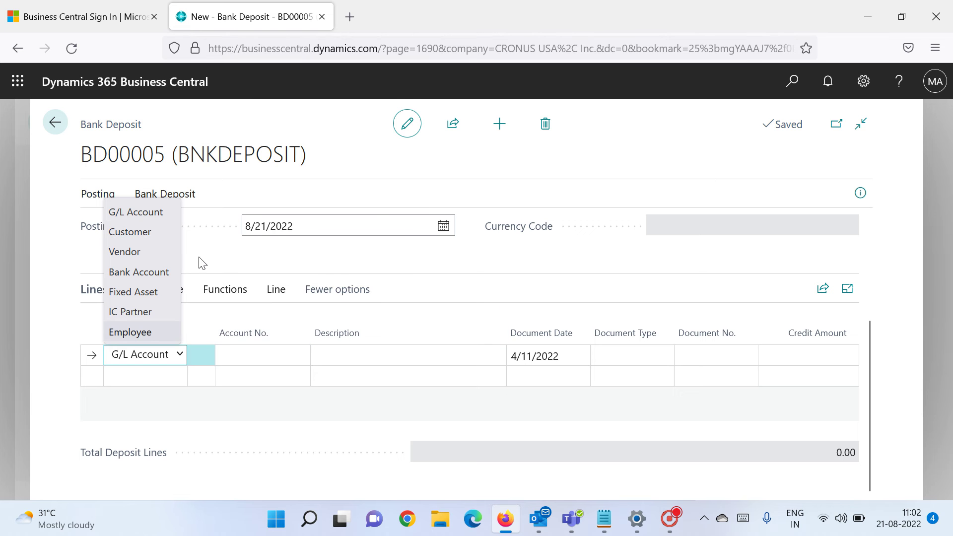
left_click(150, 236)
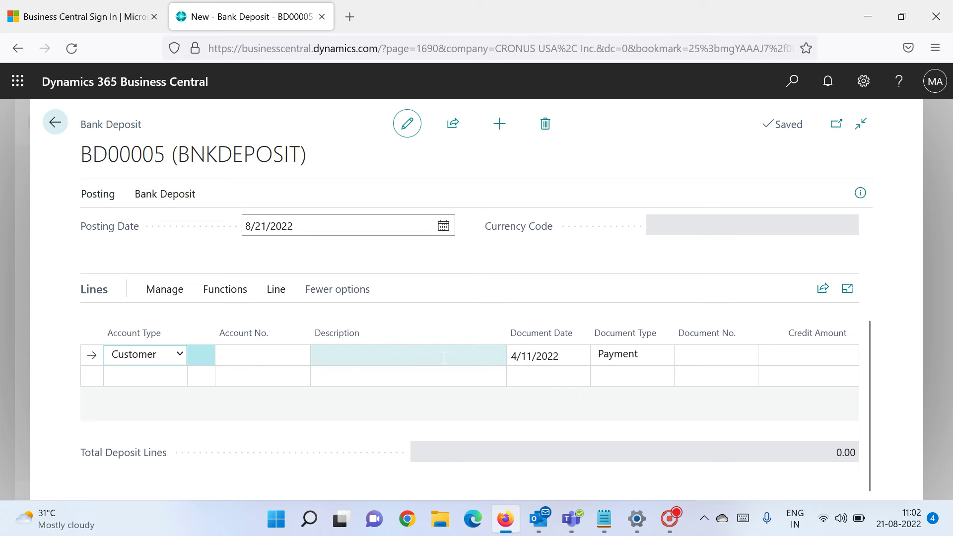
left_click(644, 356)
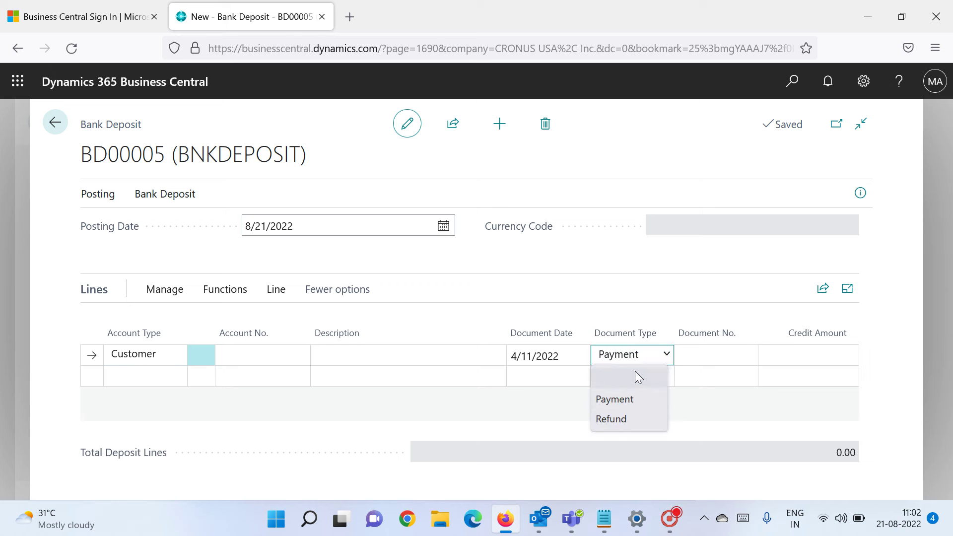
left_click(625, 403)
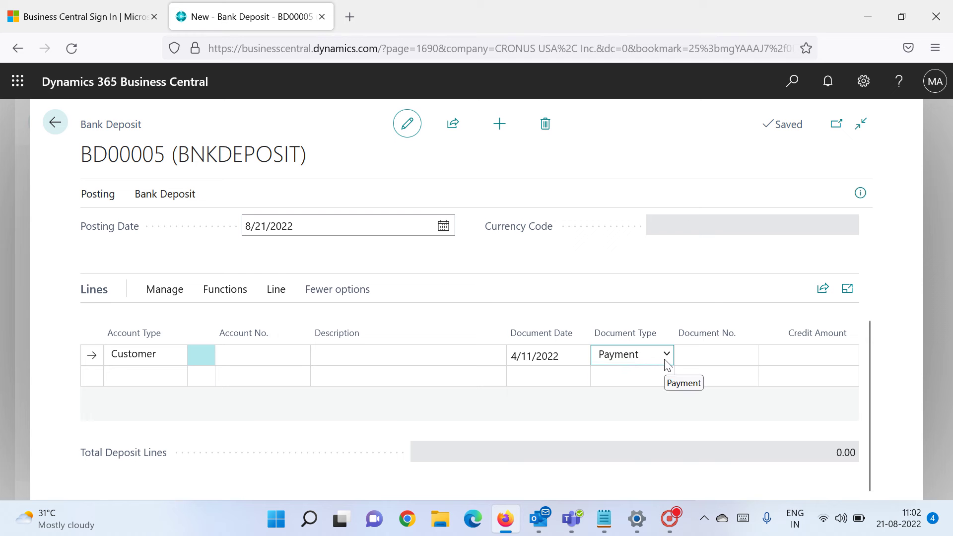
- Add a second deposit line with account type Vendor and check the deposit's header fields
left_click(154, 376)
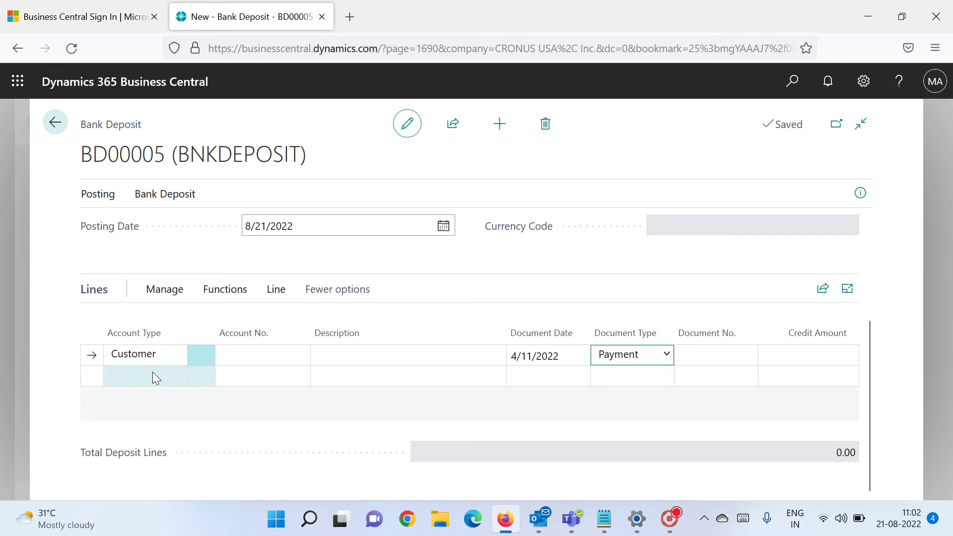
left_click(178, 375)
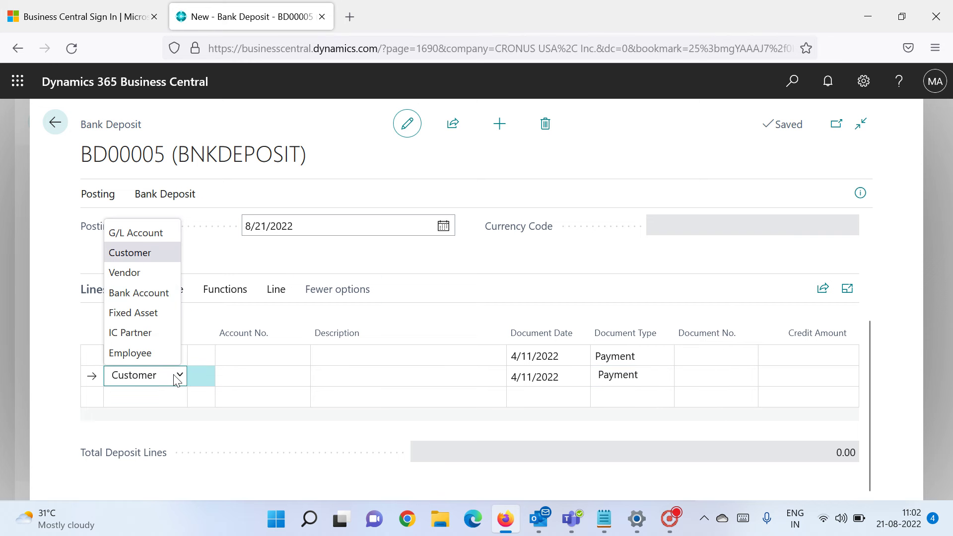
left_click(139, 274)
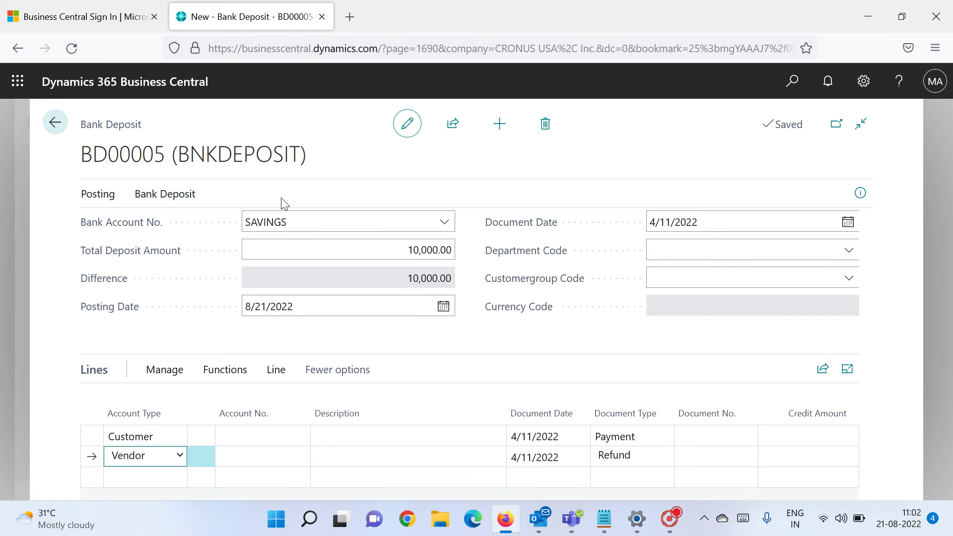
scroll(288, 233, "up", 2)
left_click(305, 292)
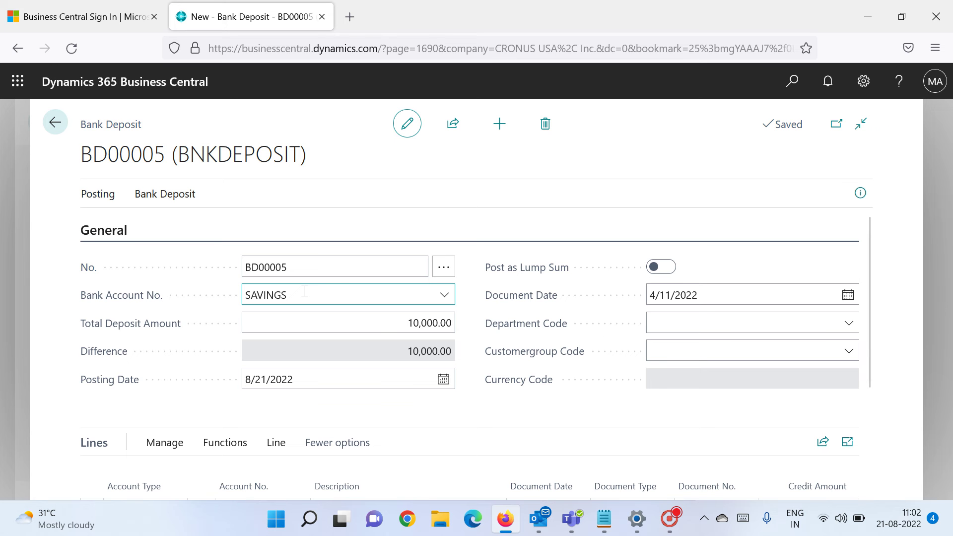
left_click(355, 266)
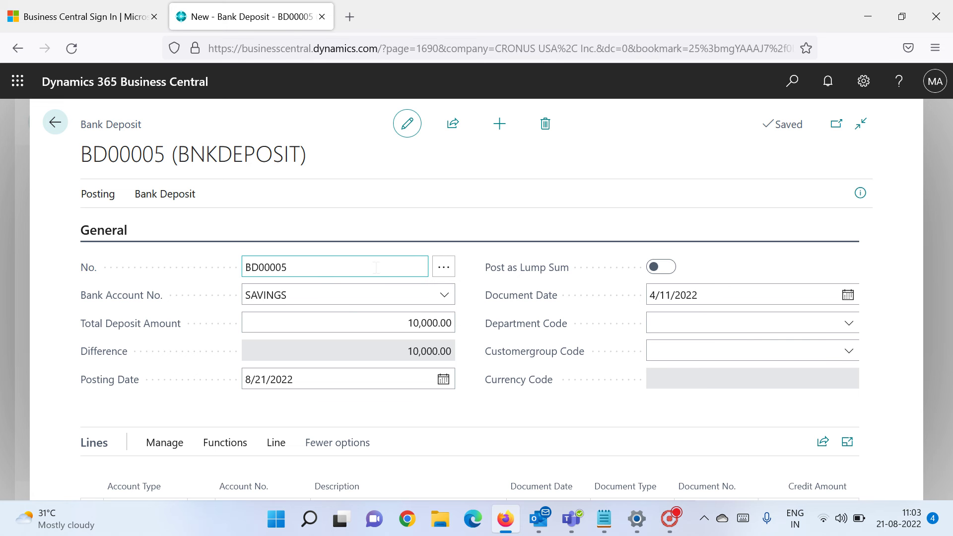
- Add a third deposit line with account type Bank Account and document type Payment
scroll(374, 308, "down", 3)
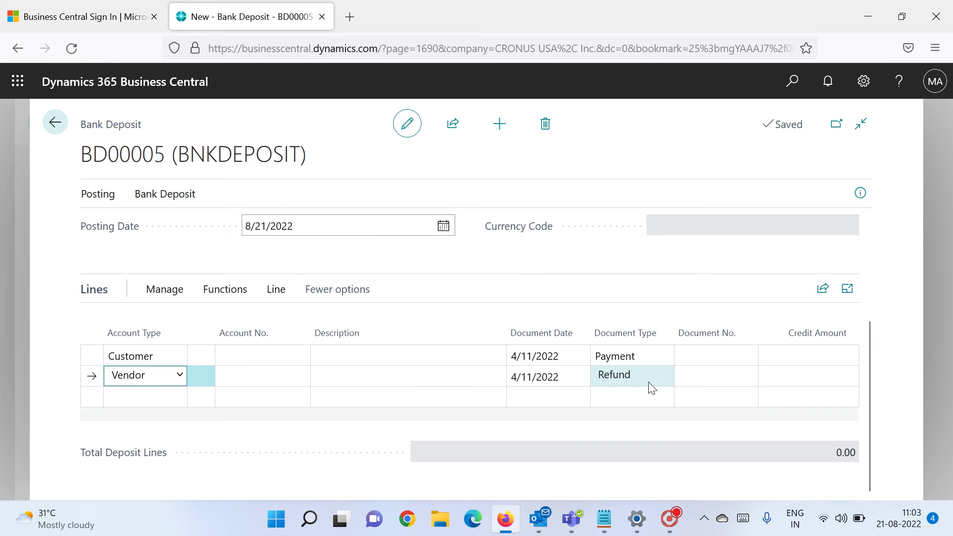
left_click(157, 403)
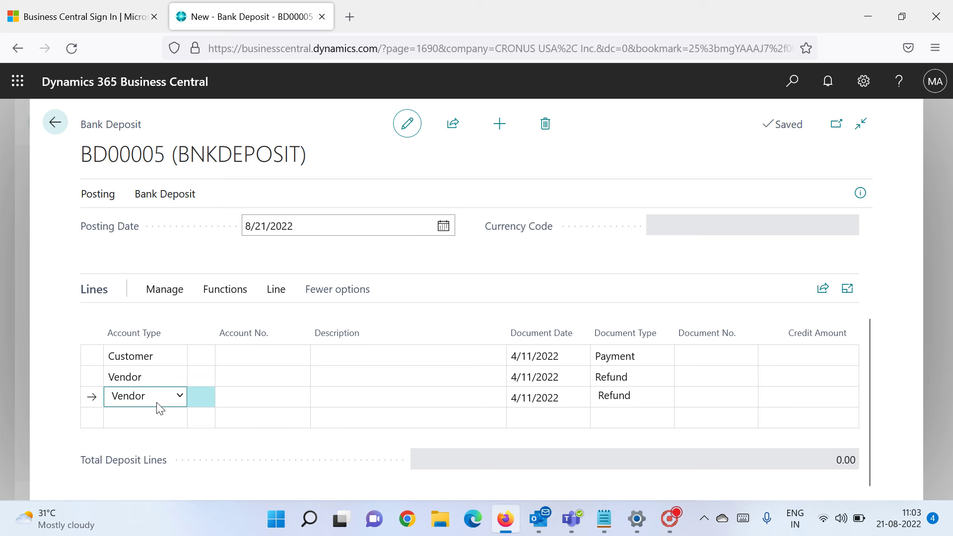
left_click(179, 397)
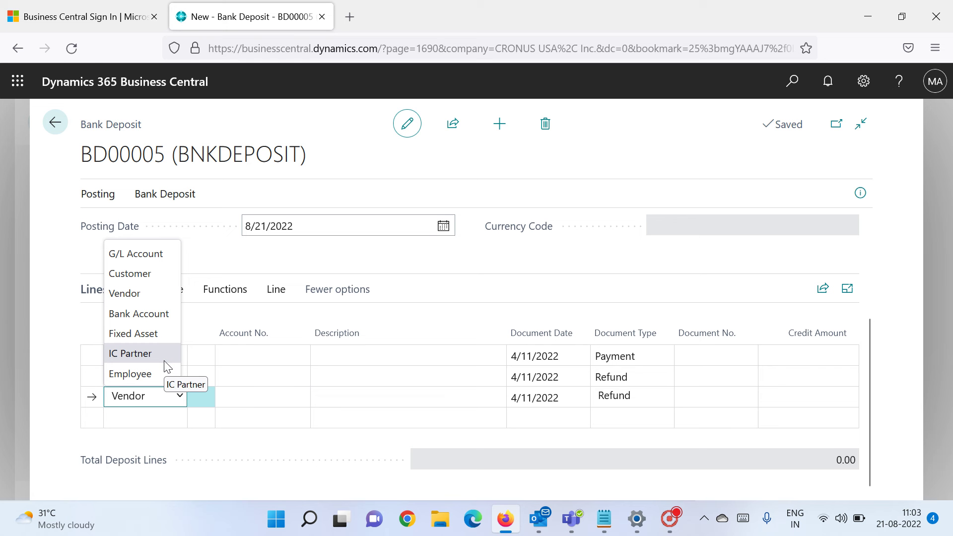
left_click(154, 313)
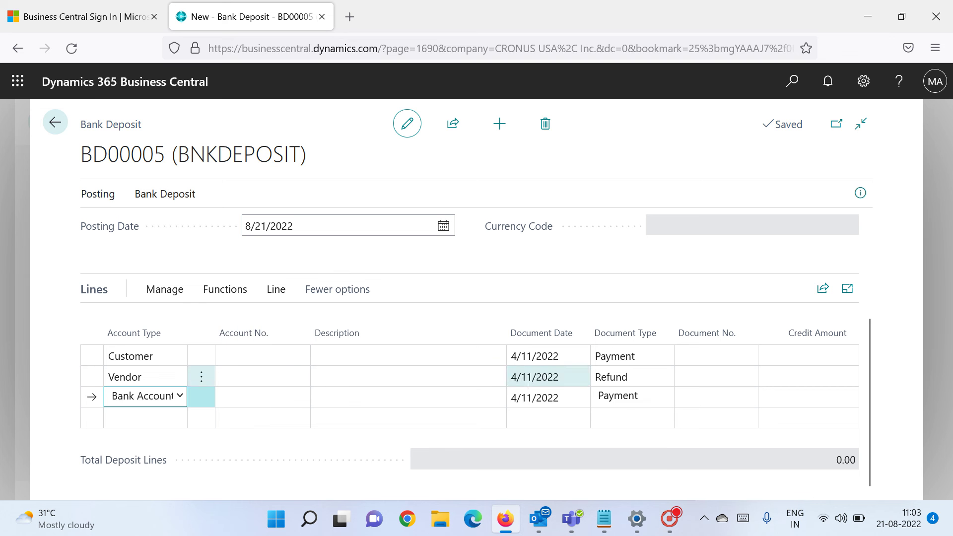
left_click(621, 396)
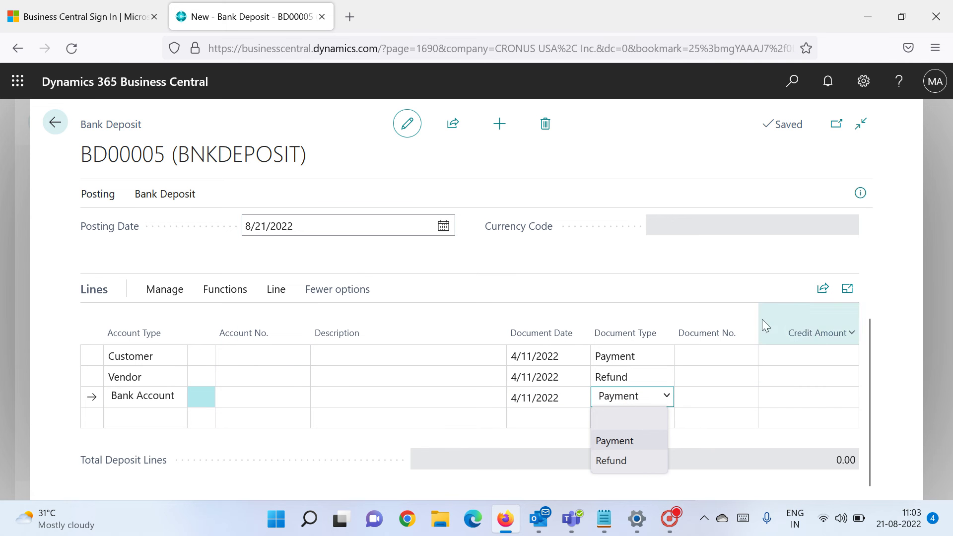
left_click(636, 441)
scroll(637, 441, "up", 3)
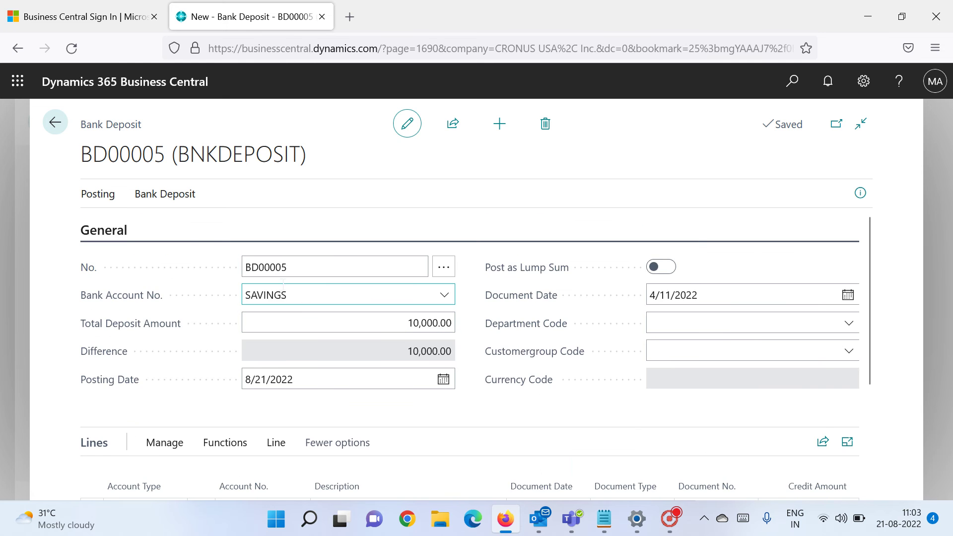
scroll(310, 298, "down", 3)
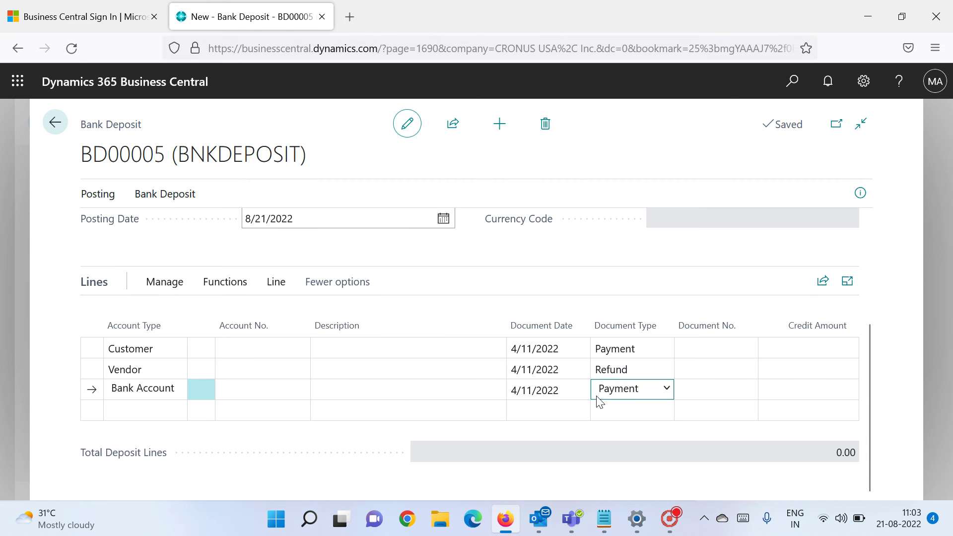
scroll(571, 407, "up", 3)
scroll(543, 414, "up", 3)
- Choose Trey Research as the account on the Customer line and enter T678 as its document number
scroll(432, 288, "down", 3)
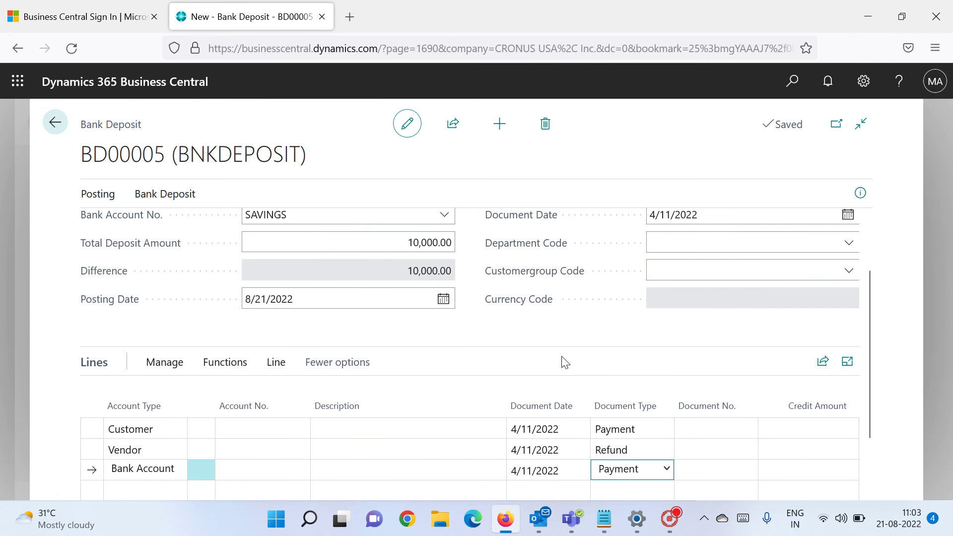
left_click(247, 429)
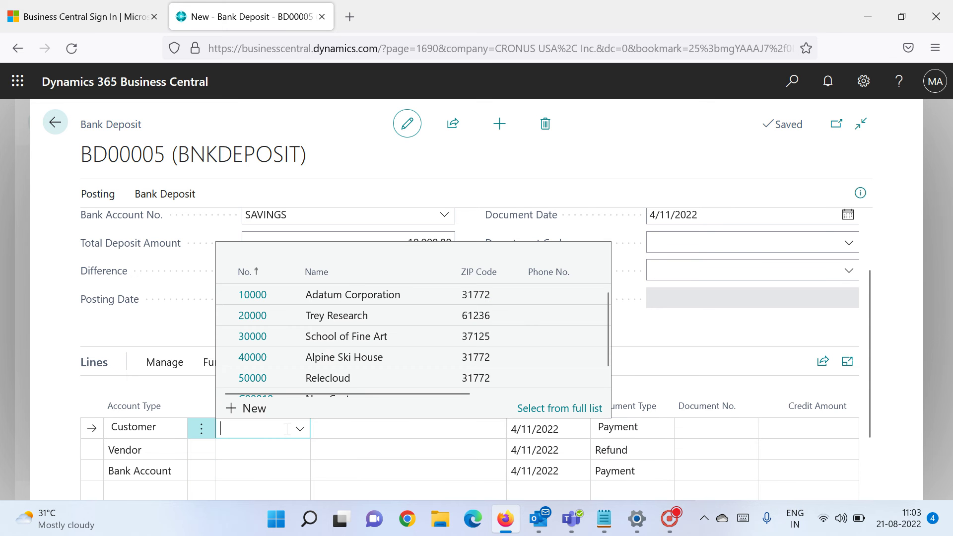
left_click(284, 316)
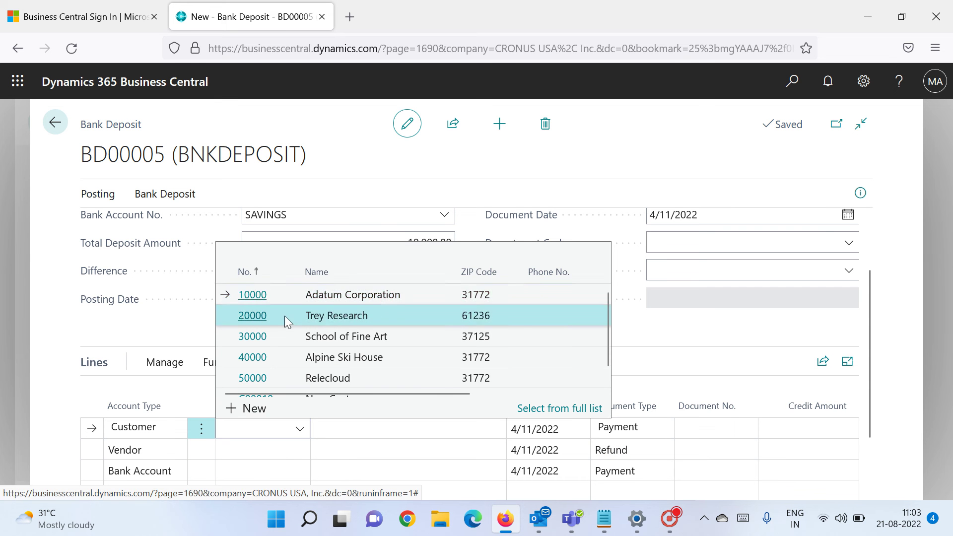
key("Tab")
key("Tab")
key("Tab")
key("Tab")
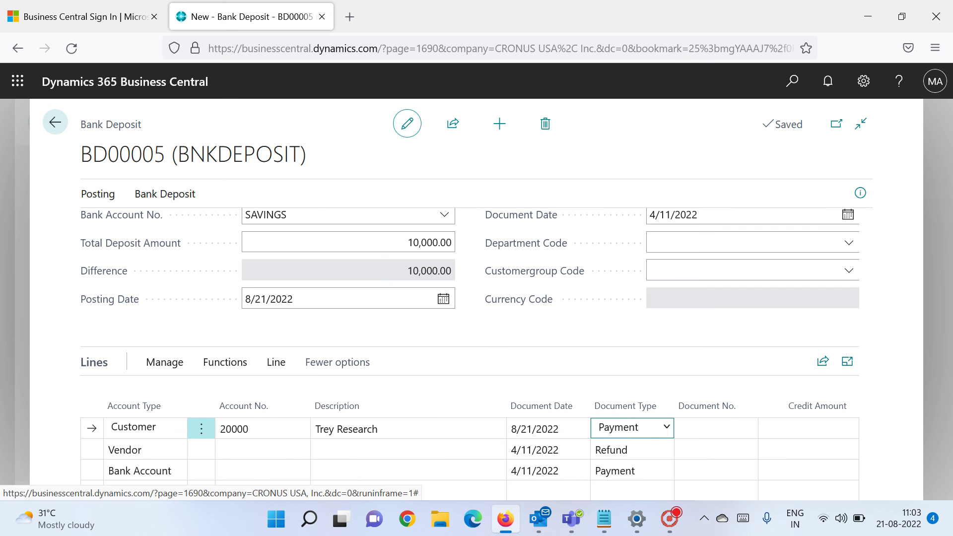
type("T678")
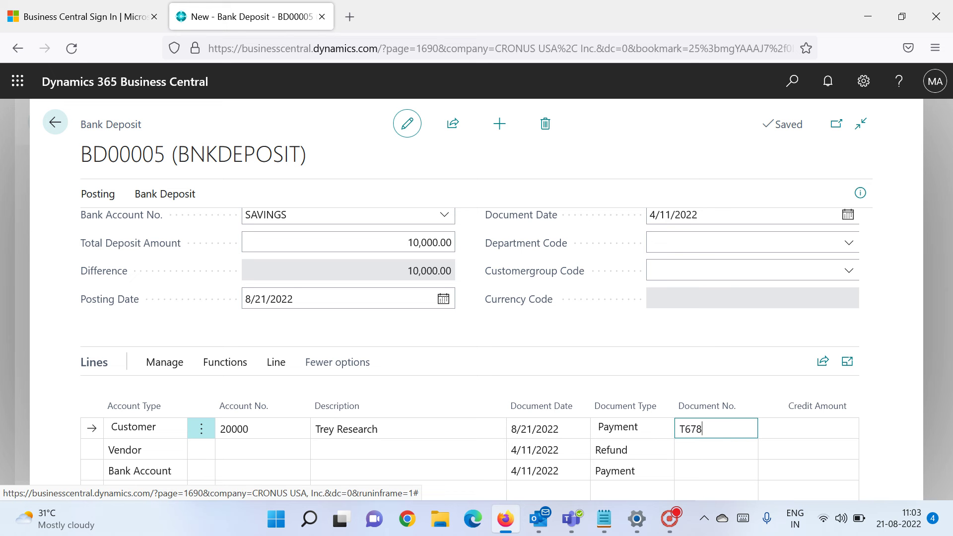
left_click(717, 447)
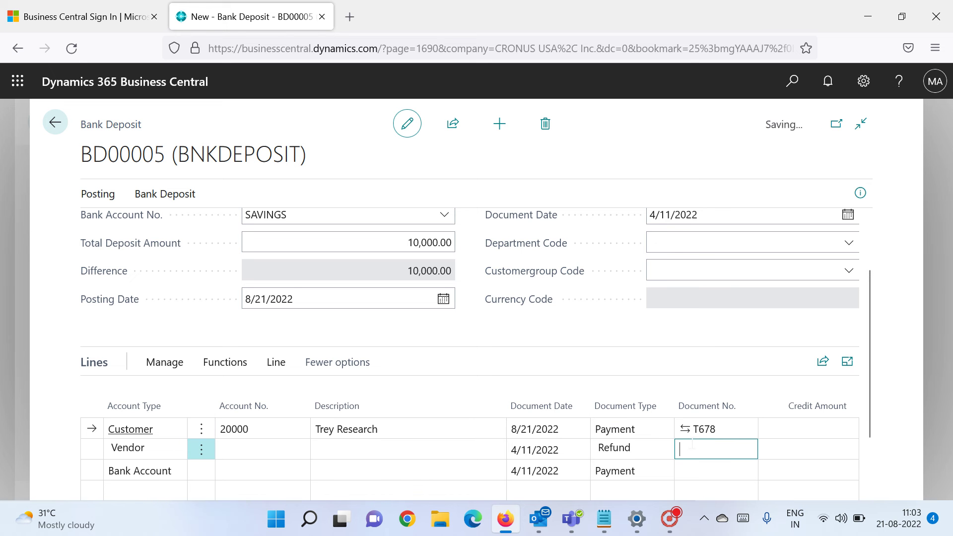
- Look through the account ledger entries of the Trey Research line and return to the deposit
left_click(245, 427)
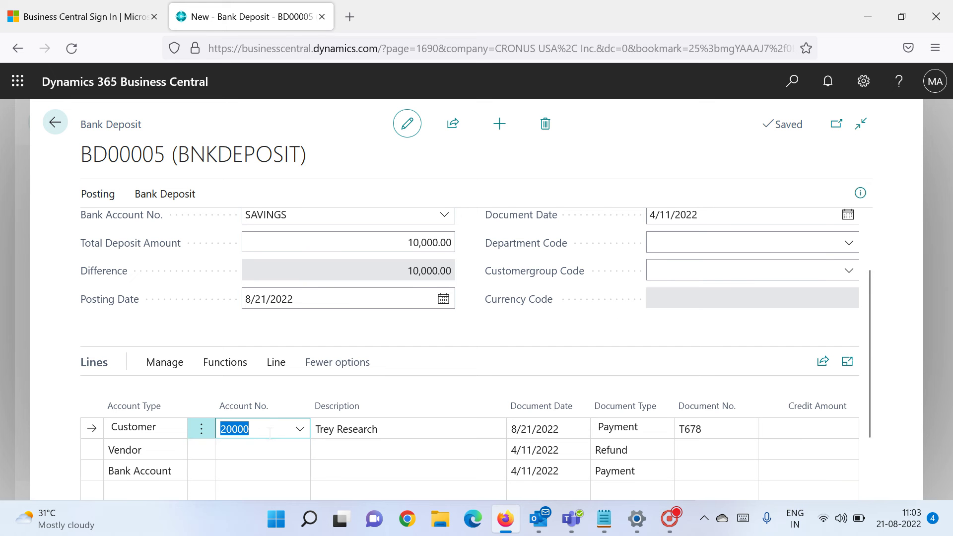
left_click(274, 368)
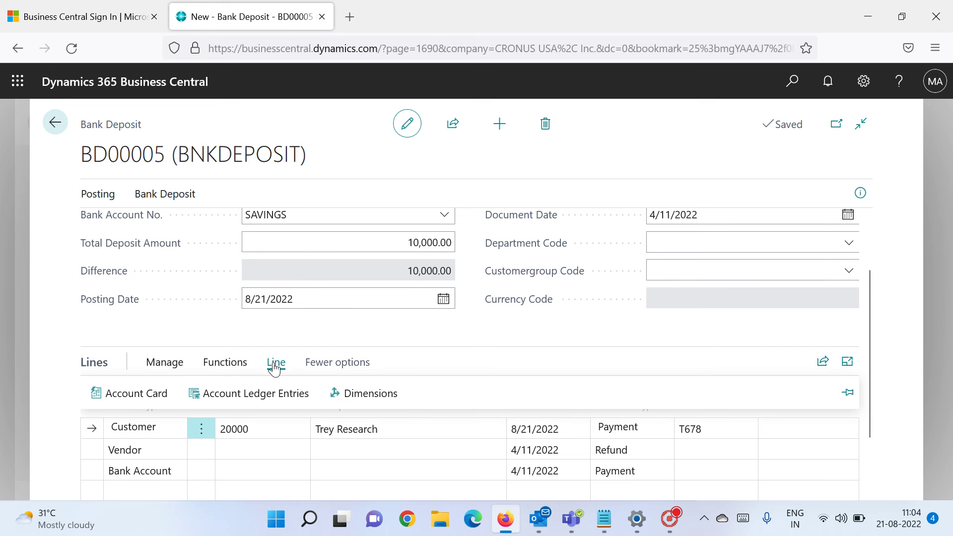
left_click(230, 370)
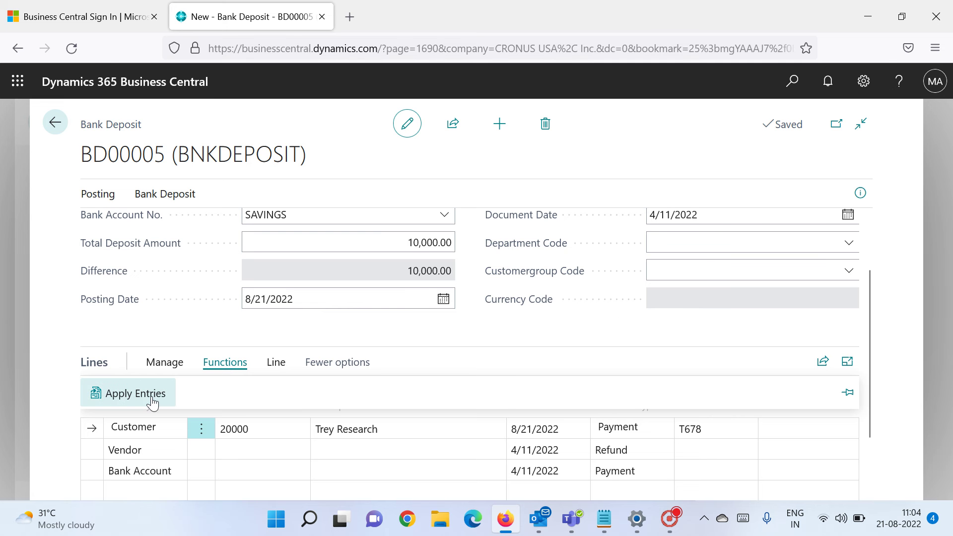
left_click(275, 364)
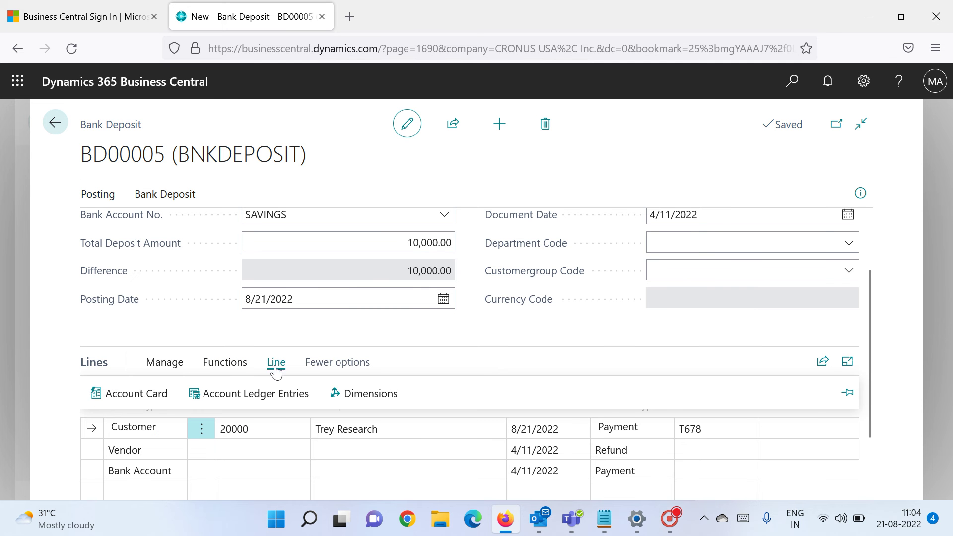
left_click(266, 393)
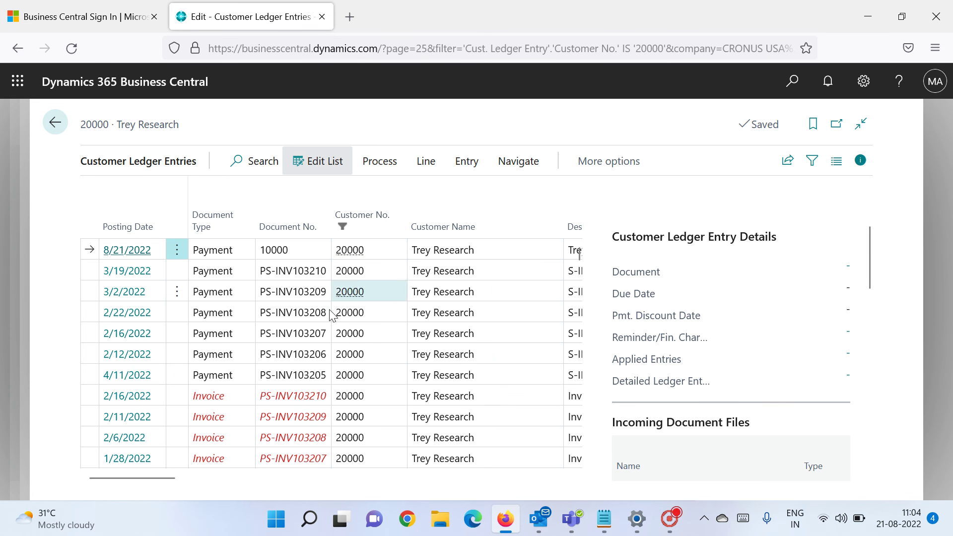
scroll(317, 445, "down", 5)
scroll(317, 447, "up", 5)
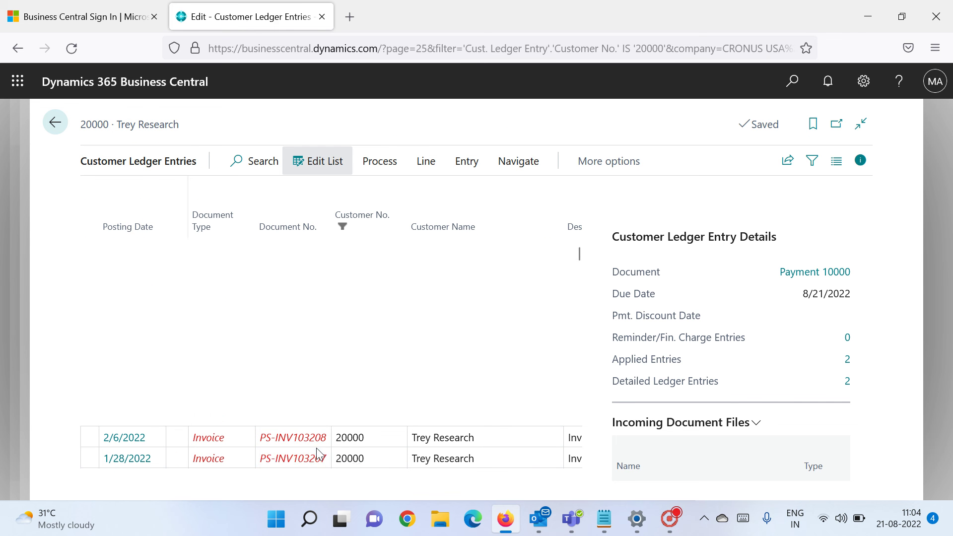
left_click(62, 130)
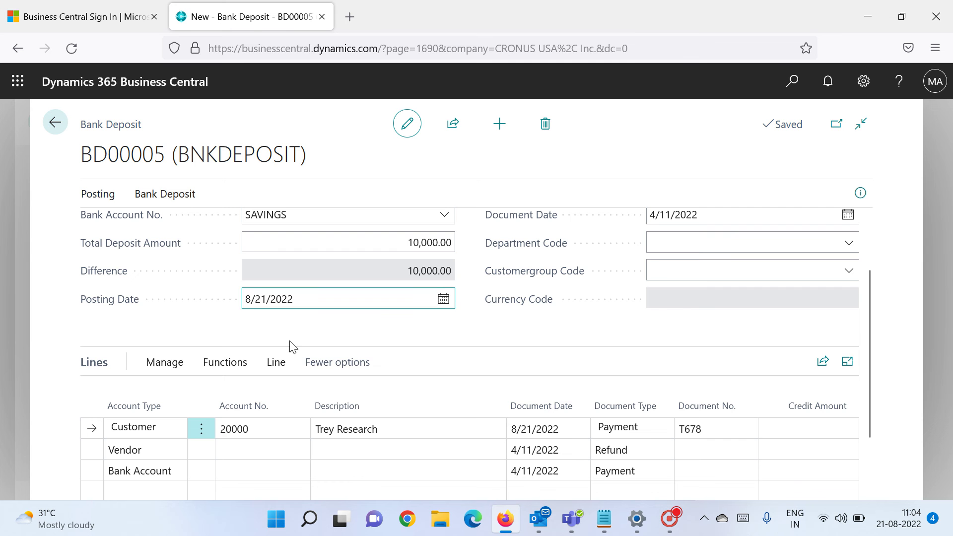
- Open Apply Entries for the Trey Research line and examine the open invoice's remaining amount and amount to apply
left_click(231, 368)
left_click(166, 395)
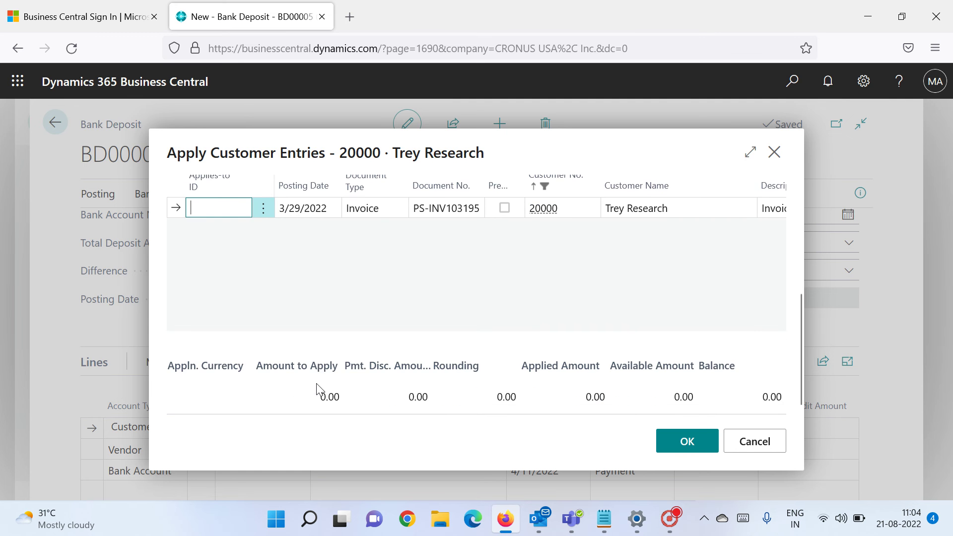
left_click(319, 370)
key("Tab")
key("Tab")
key("Tab")
key("Tab")
key("Tab")
key("Tab")
key("Tab")
key("Tab")
key("Tab")
key("Tab")
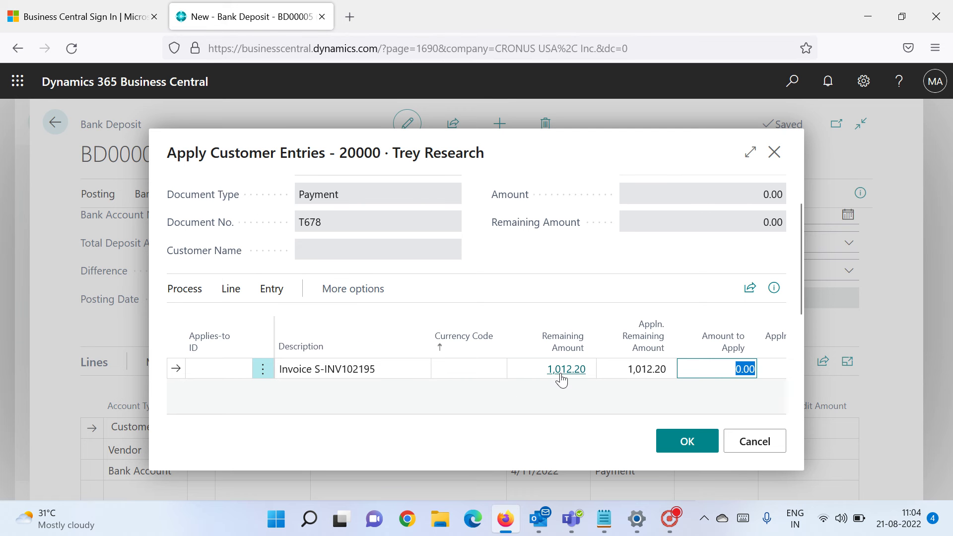
- Set the Applies-to ID on Trey Research's open invoice, accept the application and check the Customer line's credit amount
left_click(221, 369)
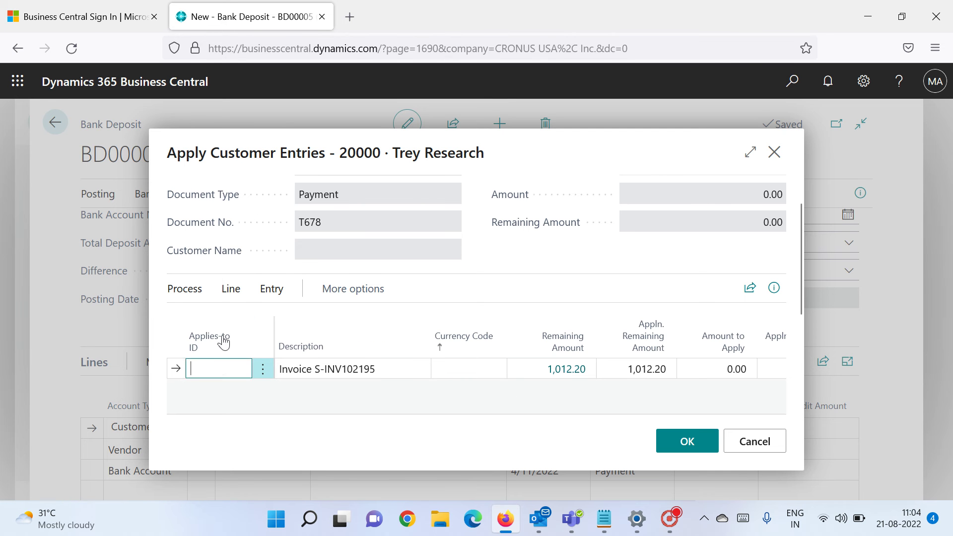
left_click(230, 298)
left_click(204, 297)
left_click(209, 320)
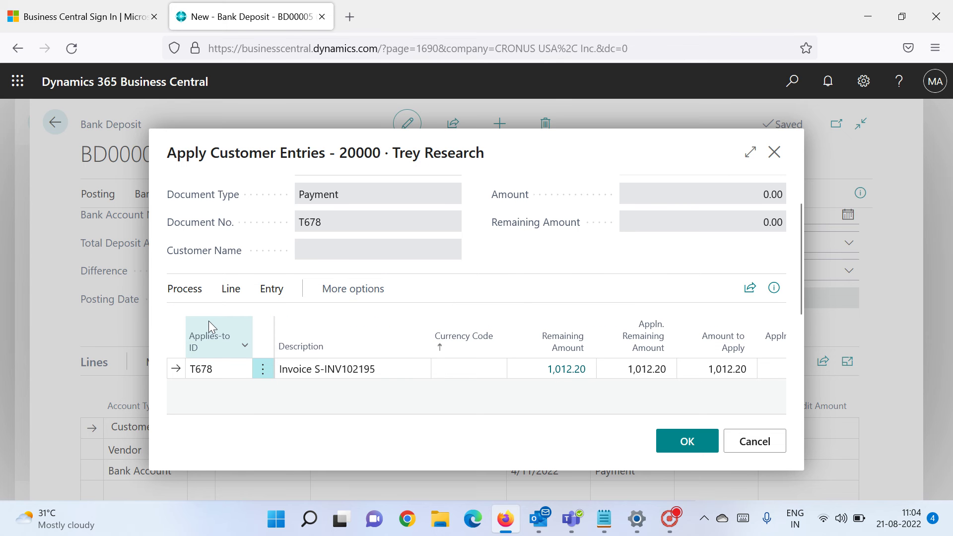
left_click(683, 443)
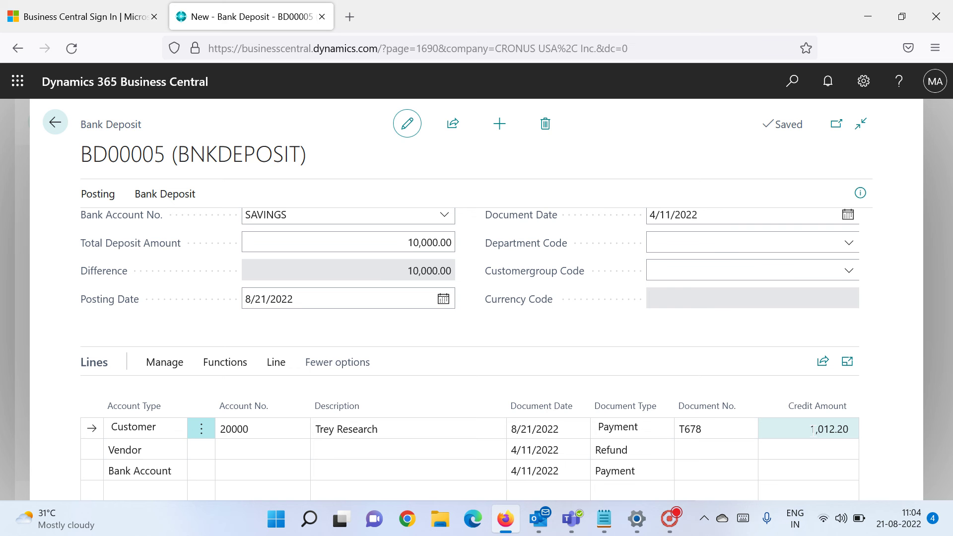
left_click(811, 448)
left_click(810, 428)
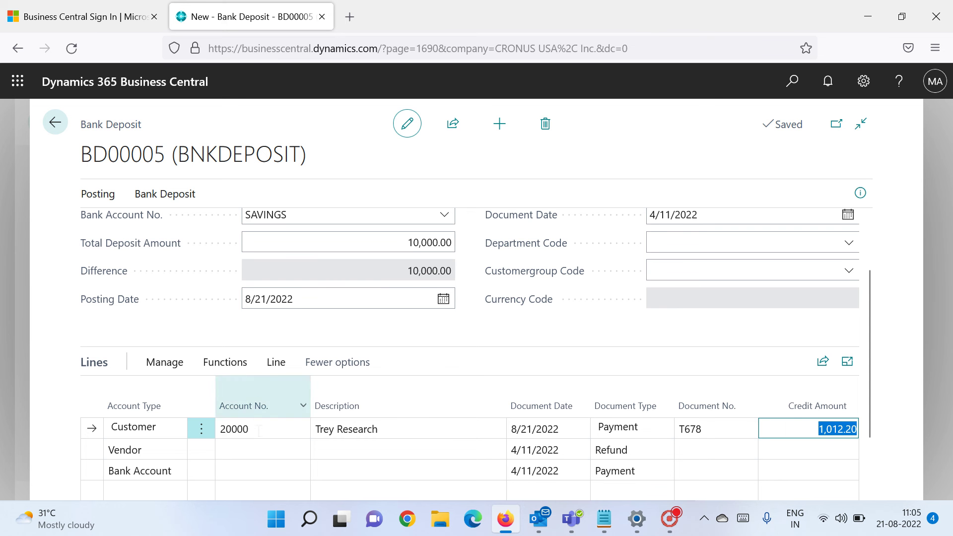
- Choose Fabrikam, Inc. as the account on the Vendor line and go to its document number
left_click(230, 449)
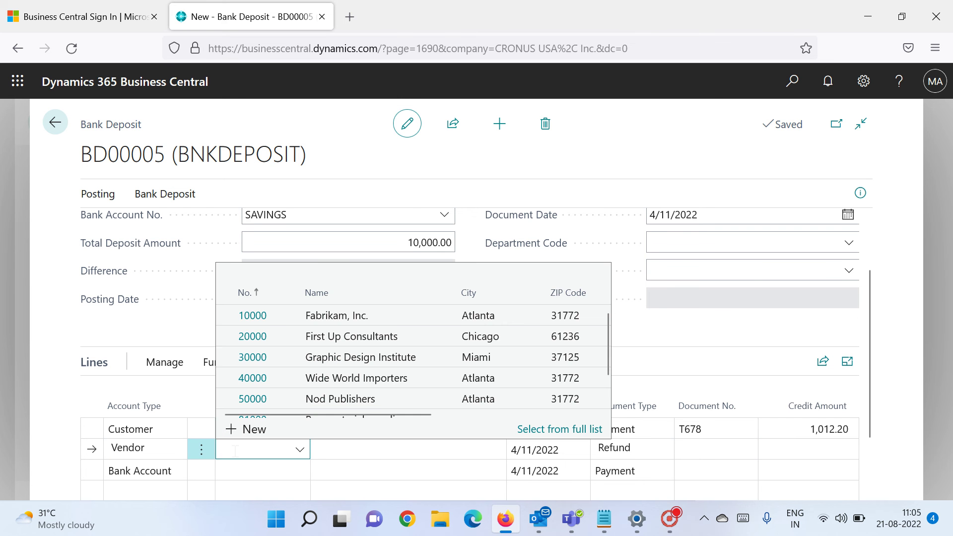
left_click(266, 321)
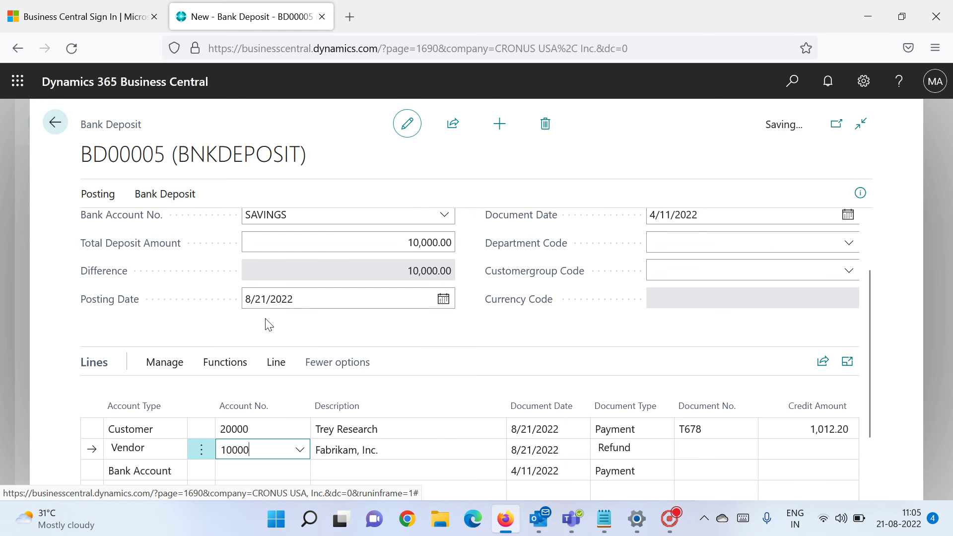
key("Tab")
key("Tab")
key("Tab")
key("Tab")
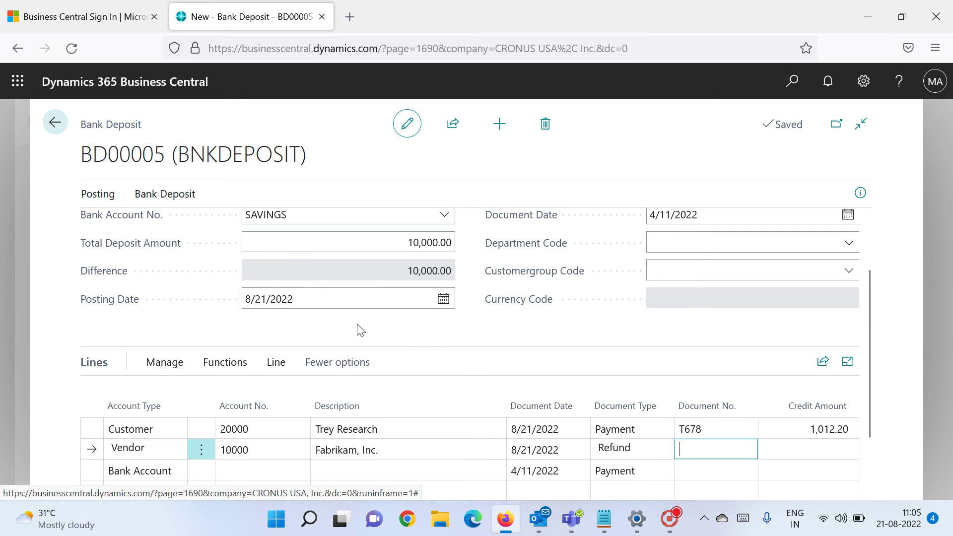
- Enter T679 as the document number on the Vendor line for Fabrikam, Inc
left_click(238, 368)
left_click(168, 393)
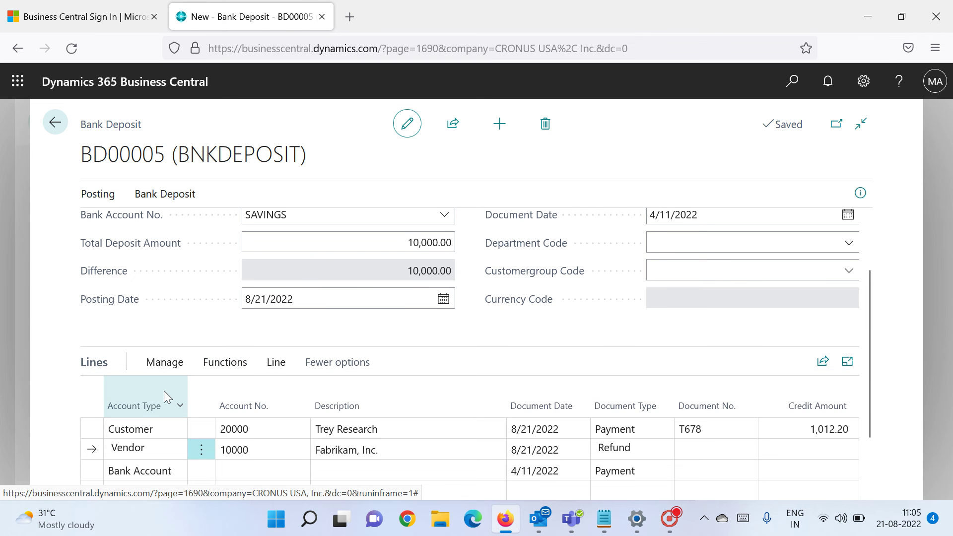
left_click(611, 347)
left_click(685, 449)
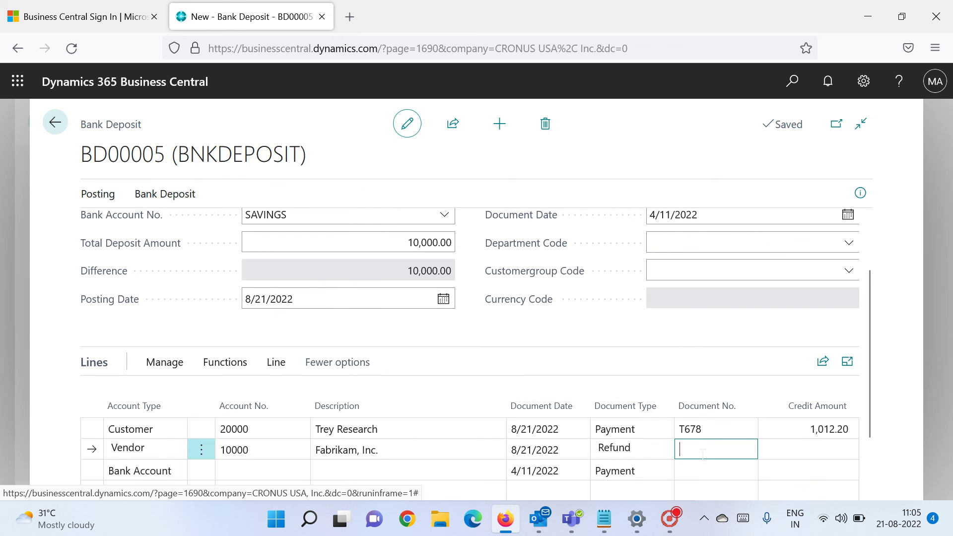
type("T679")
key("Tab")
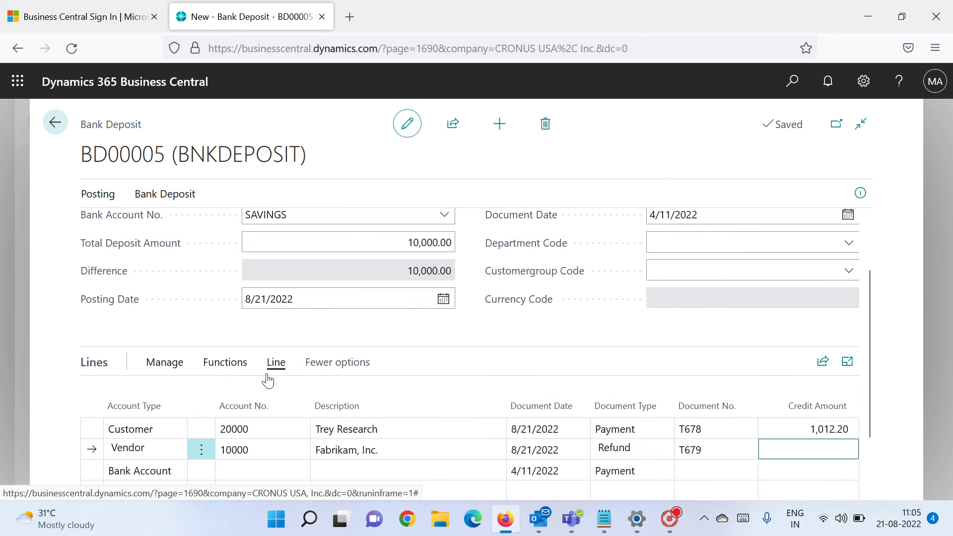
- Open Apply Entries for the Fabrikam, Inc. line, examine its open vendor entries and leave without applying any
left_click(229, 364)
left_click(171, 403)
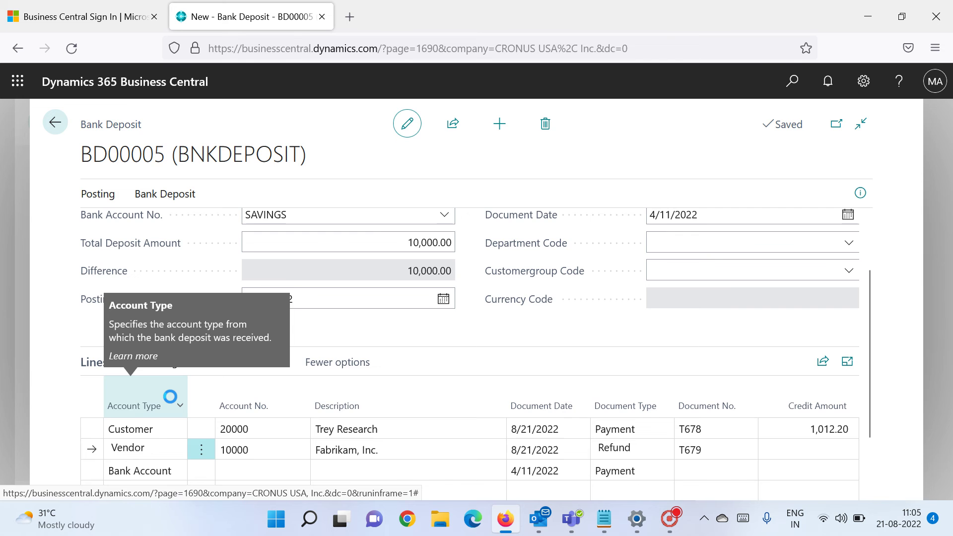
scroll(658, 407, "down", 3)
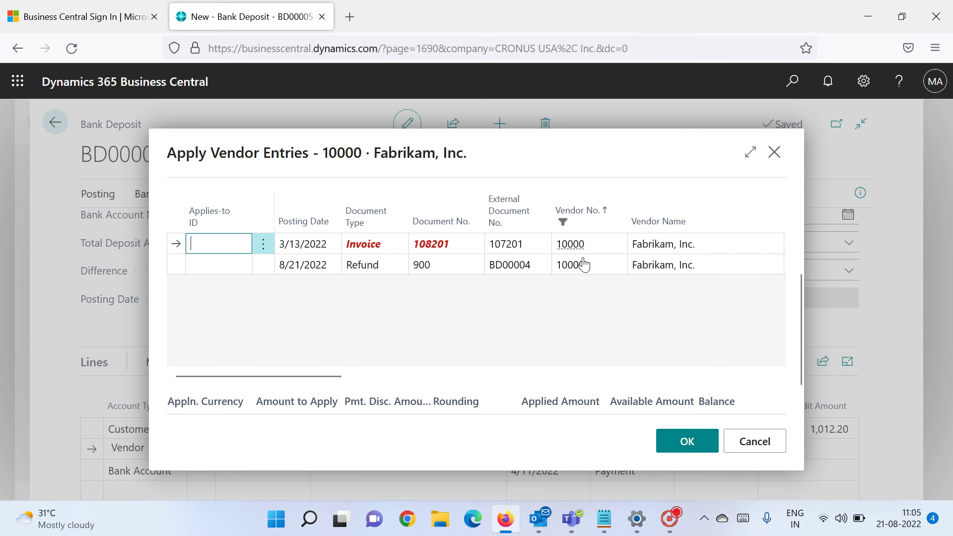
left_click(756, 448)
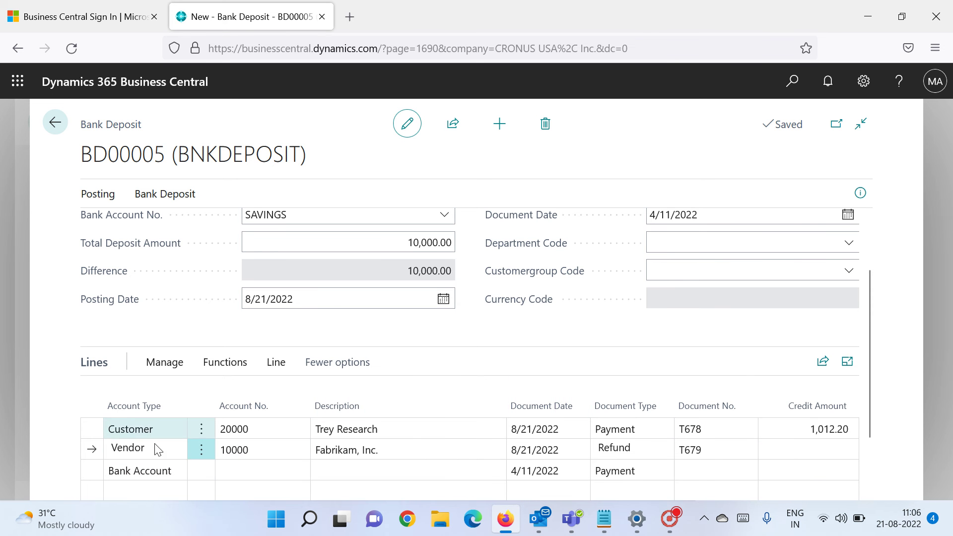
left_click(224, 363)
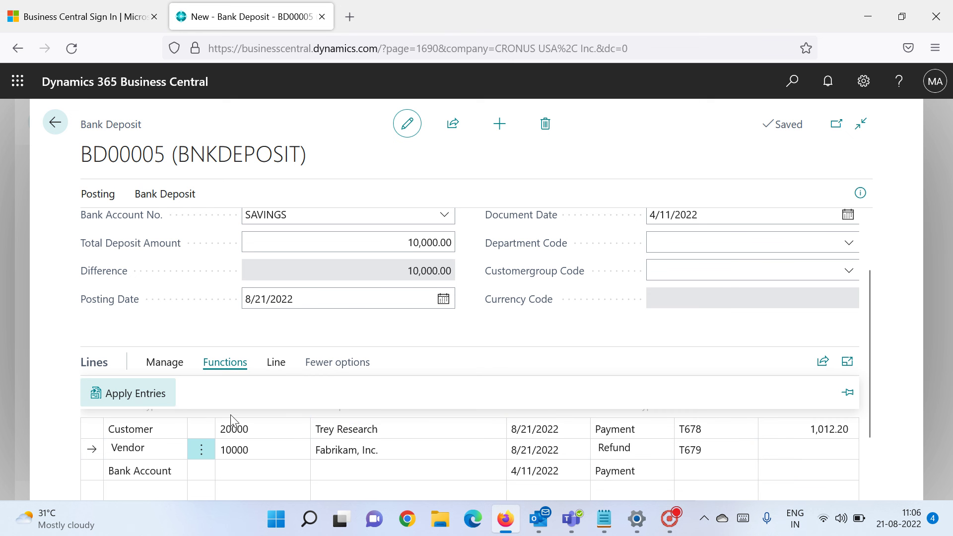
- Set the Vendor line's credit amount to 1,000.00 and check the deposit's remaining difference
left_click(816, 447)
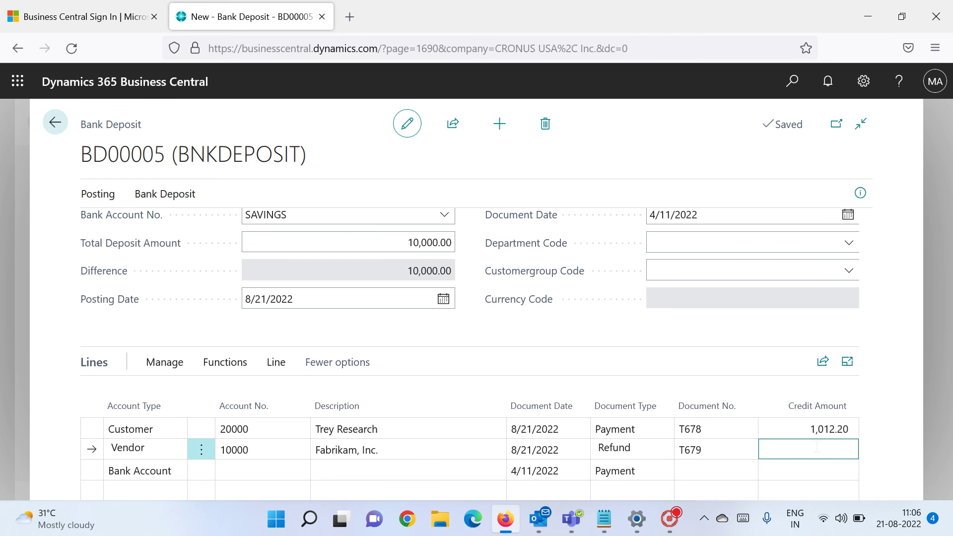
type("1000")
key("Up")
key("Down")
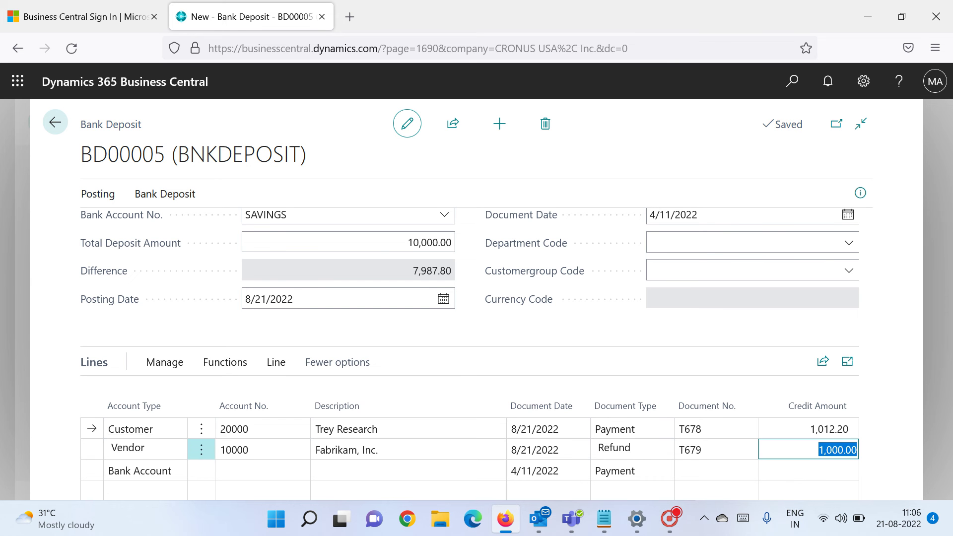
key("Up")
key("Down")
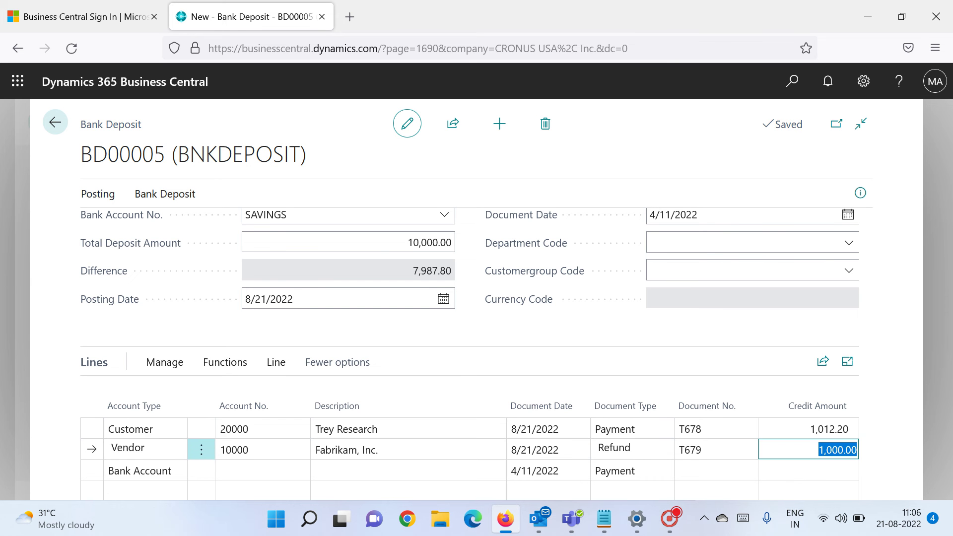
left_click(816, 450)
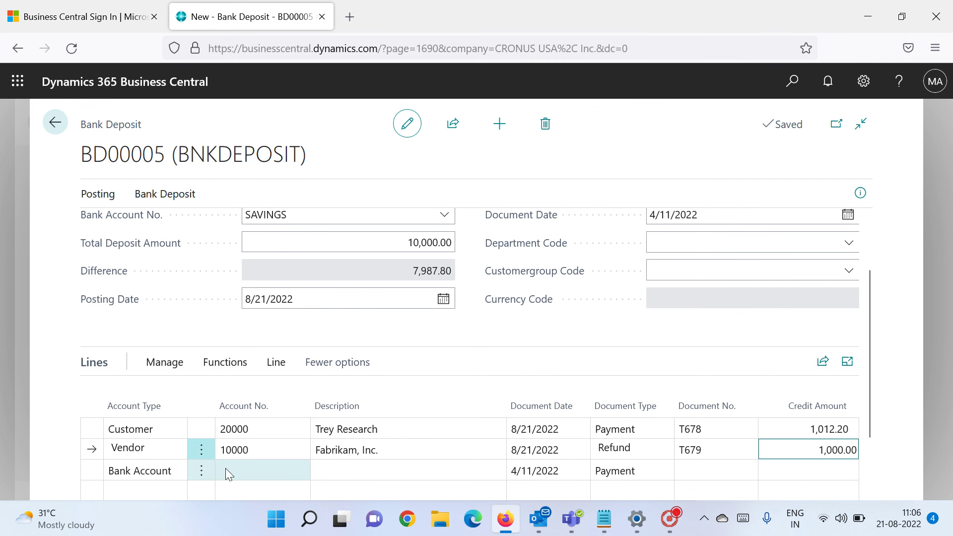
- Choose CHECKING as the account on the Bank Account line and enter T670 as its document number
left_click(255, 472)
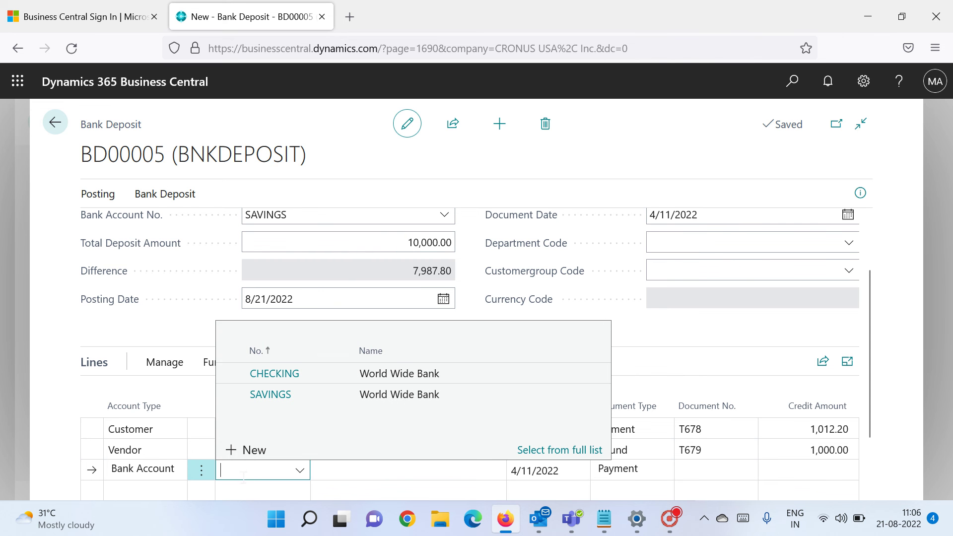
left_click(282, 378)
key("Tab")
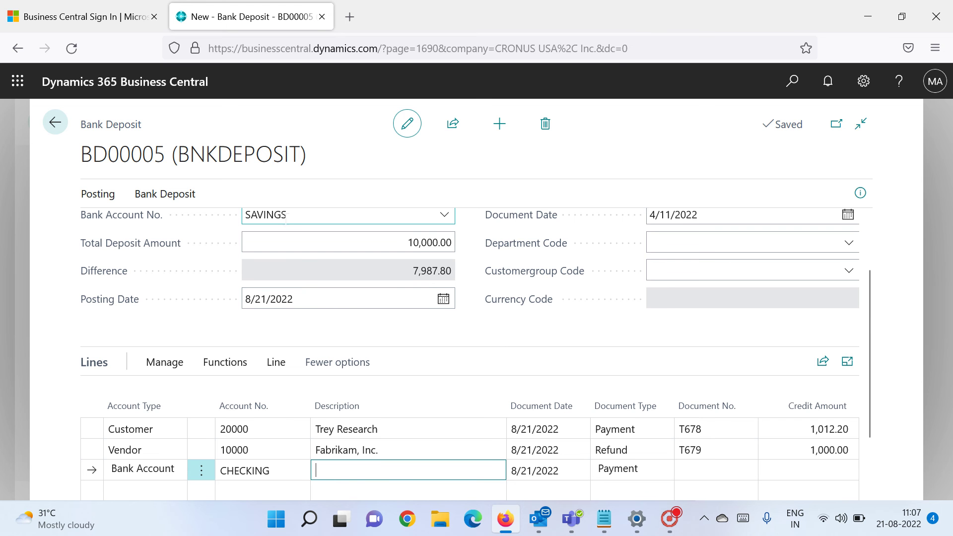
key("Tab")
key("Tab")
key("Tab")
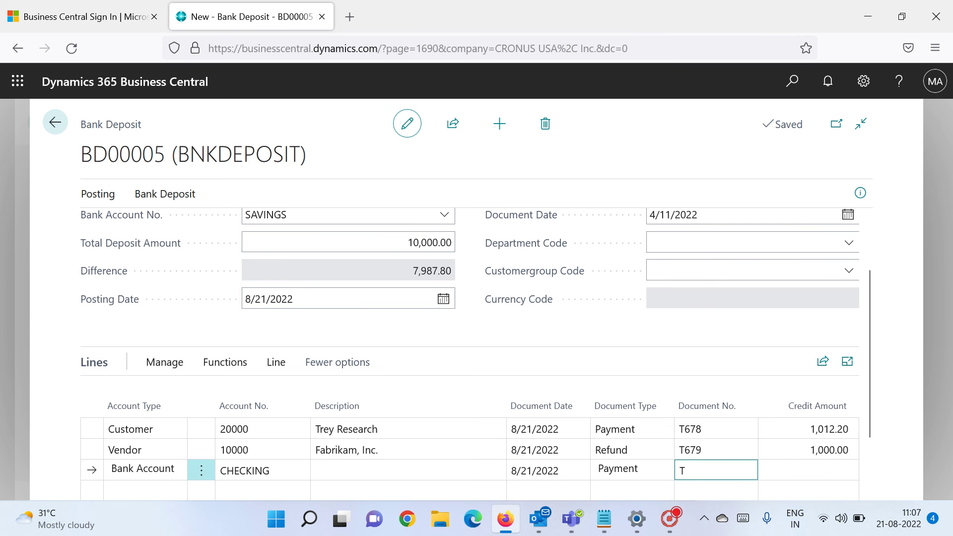
type("T670")
key("Tab")
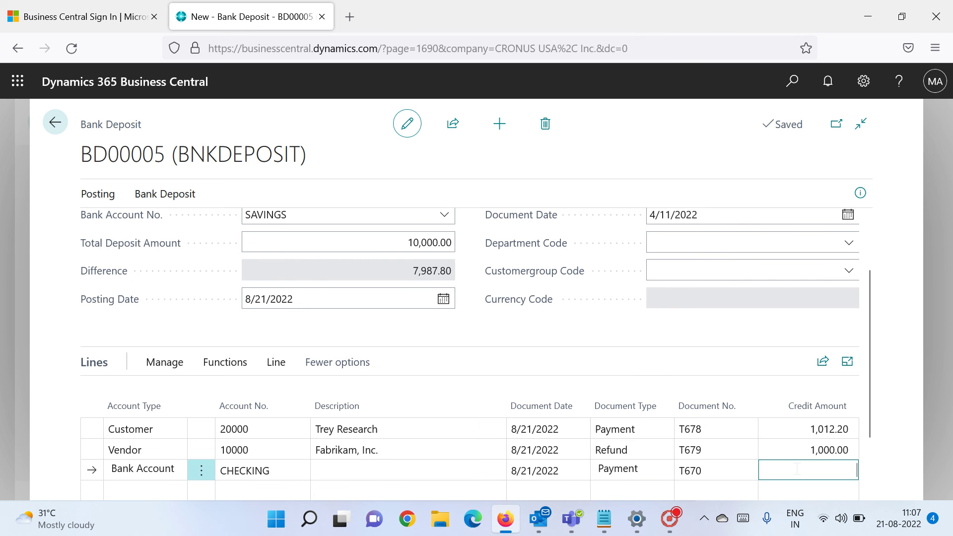
- Set the Bank Account line's credit amount to 7,987.80
type("87.80")
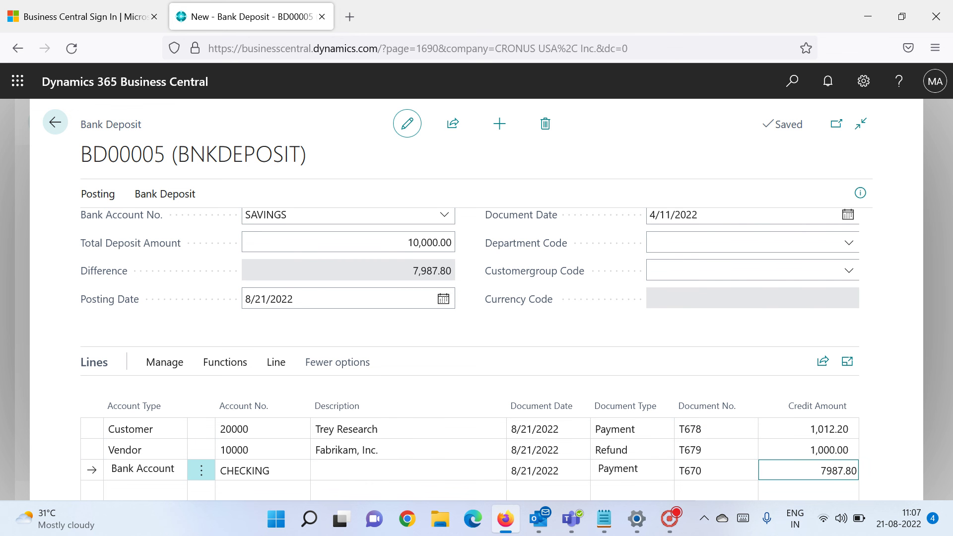
key("Up")
key("Down")
- Review the values entered on the deposit lines and the difference in the deposit header
key("shift+Tab")
key("shift+Tab")
key("shift+Tab")
key("shift+Tab")
key("shift+Tab")
key("Tab")
key("Tab")
key("Tab")
key("Up")
key("Up")
key("Down")
key("Down")
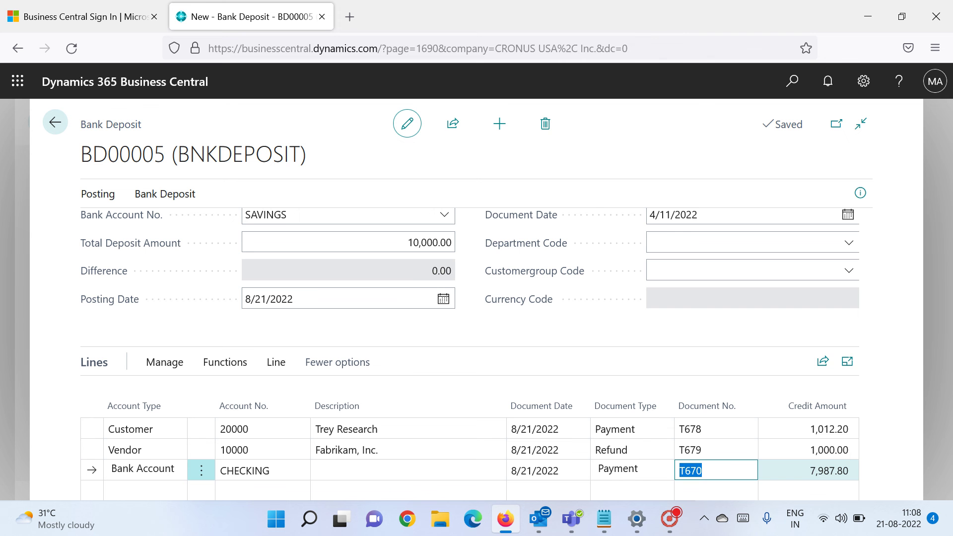
scroll(476, 353, "up", 3)
scroll(716, 397, "down", 3)
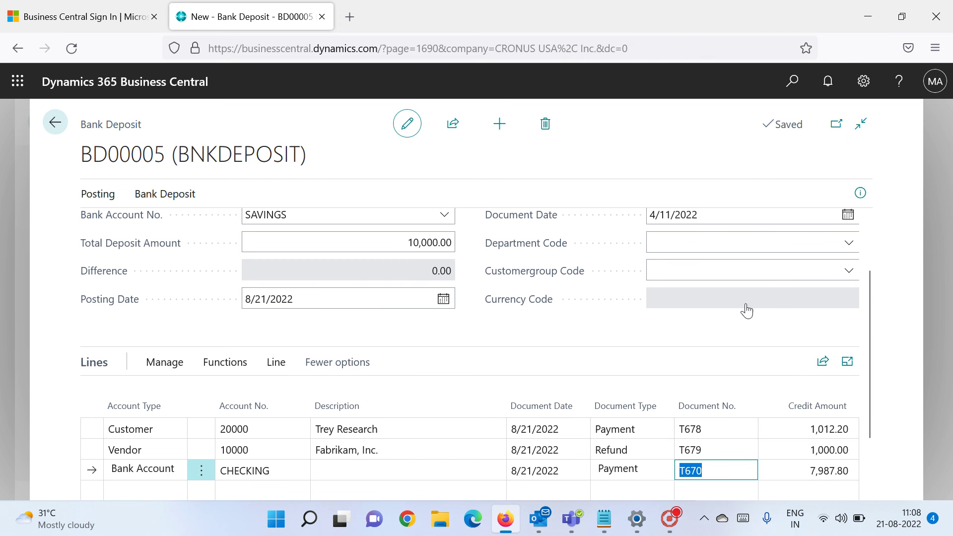
- Preview the Bank Deposit Test Report for BD00005 with Show Applications turned on
left_click(135, 197)
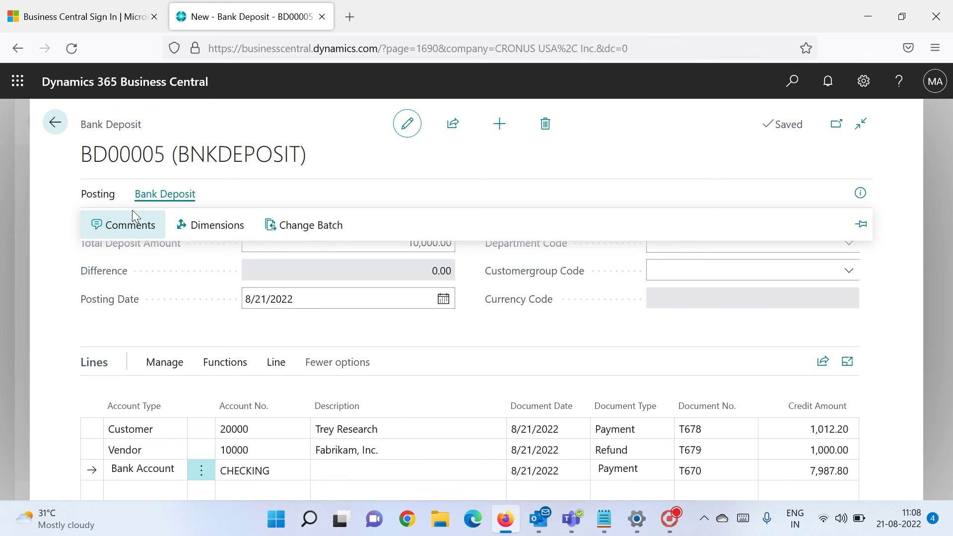
left_click(106, 198)
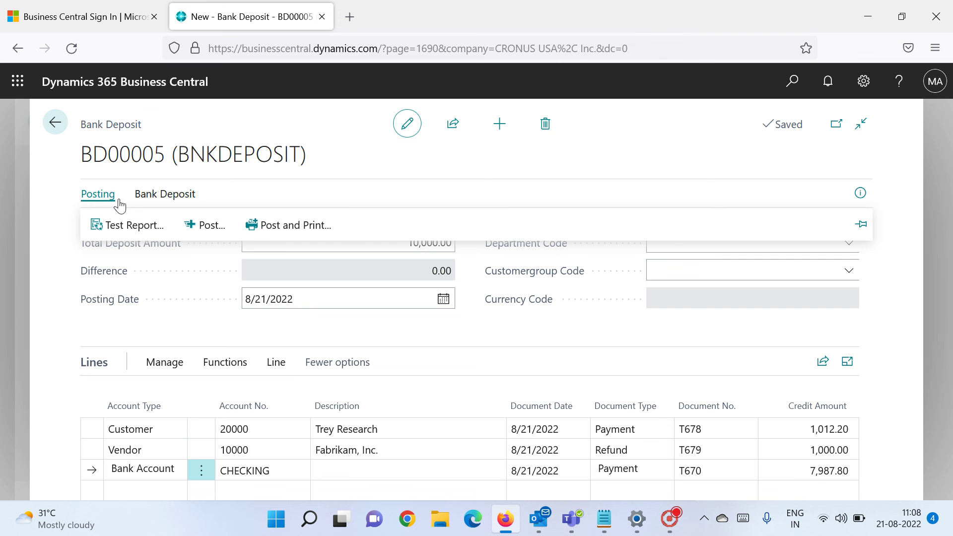
left_click(127, 228)
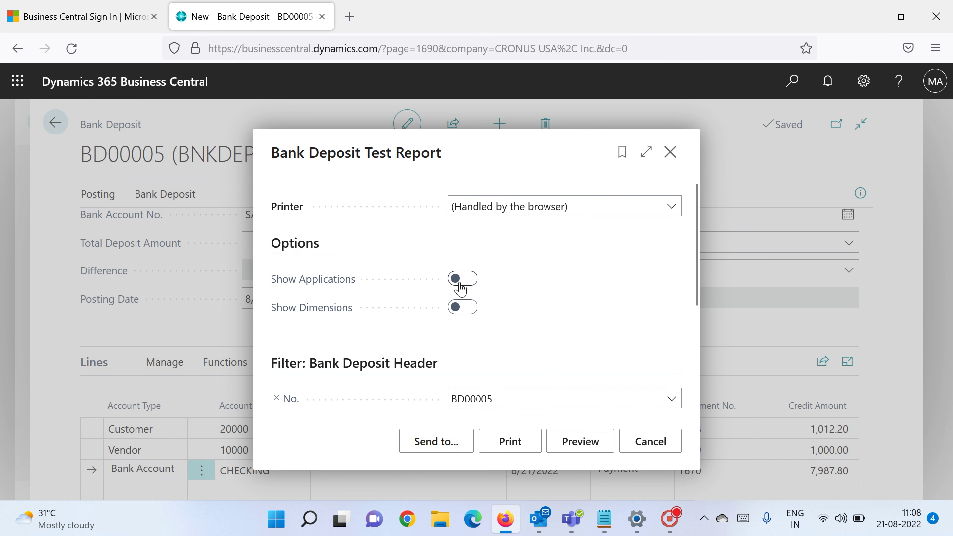
left_click(472, 284)
left_click(586, 445)
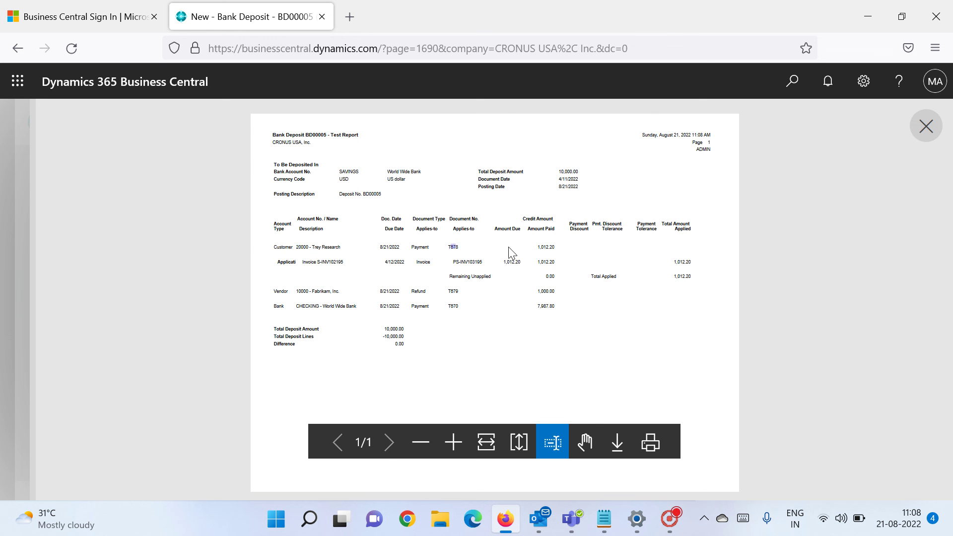
- Examine the customer, application, vendor and bank lines in the test report, and return to the deposit
left_click_drag(528, 251, 527, 253)
left_click(351, 248)
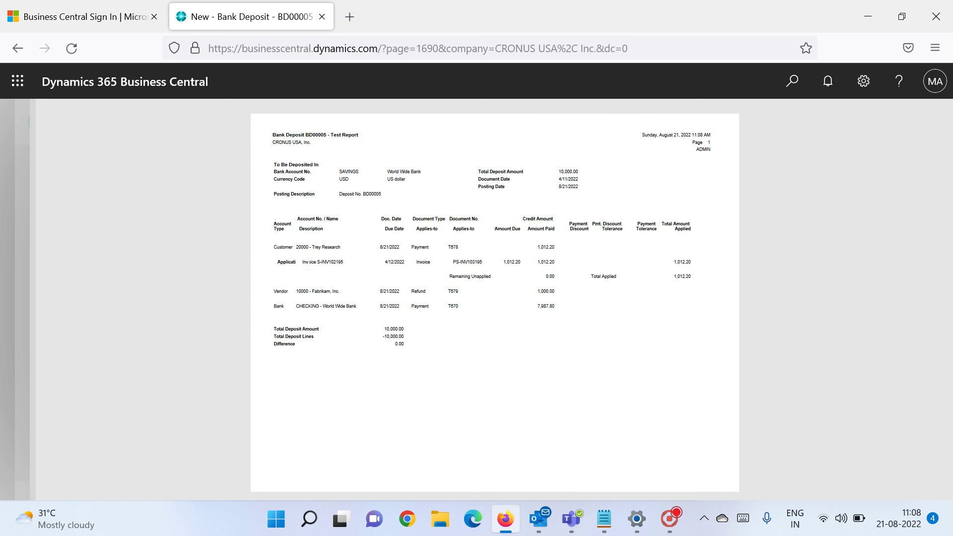
left_click_drag(306, 265, 323, 263)
left_click_drag(301, 292, 370, 310)
left_click(312, 315)
left_click(370, 310)
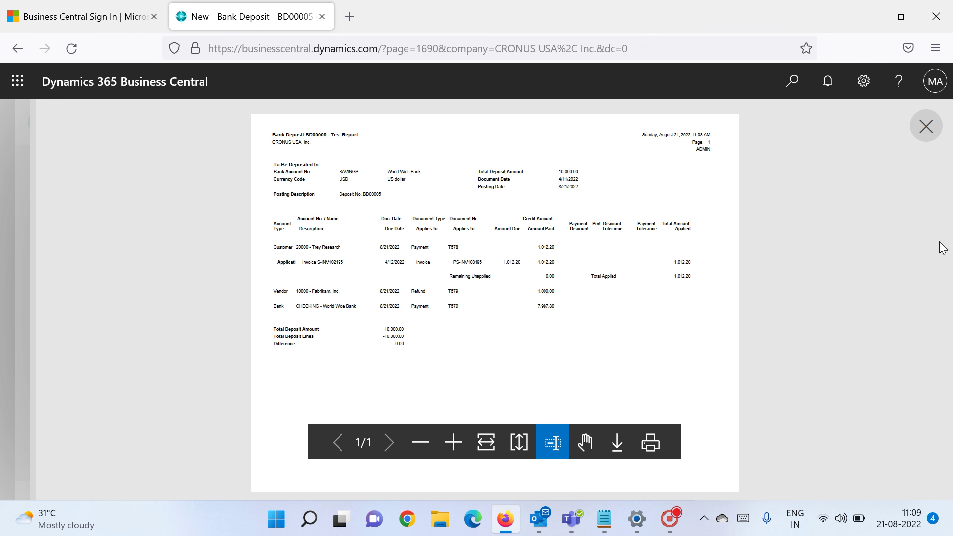
left_click(915, 125)
left_click(660, 449)
- Post the bank deposit BD00005 and confirm the posting
left_click(90, 201)
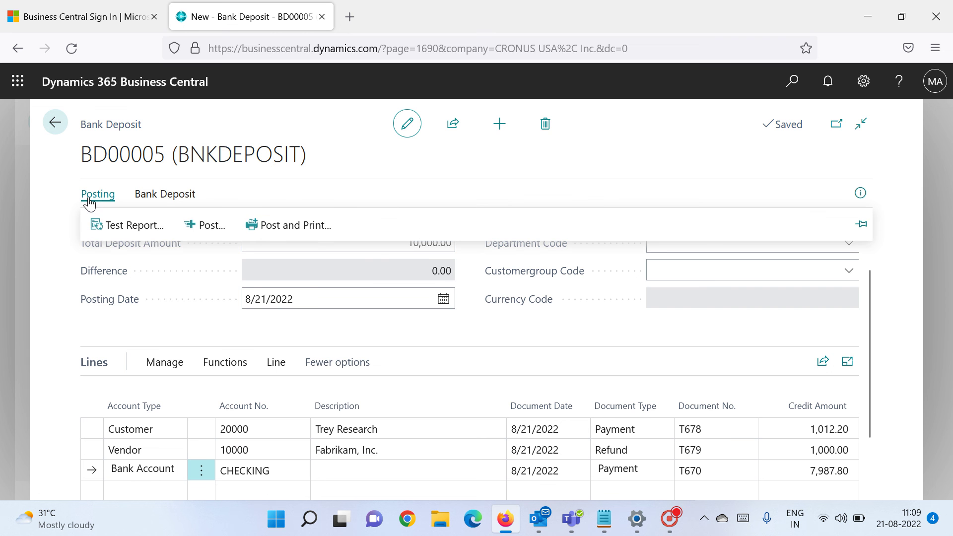
left_click(203, 226)
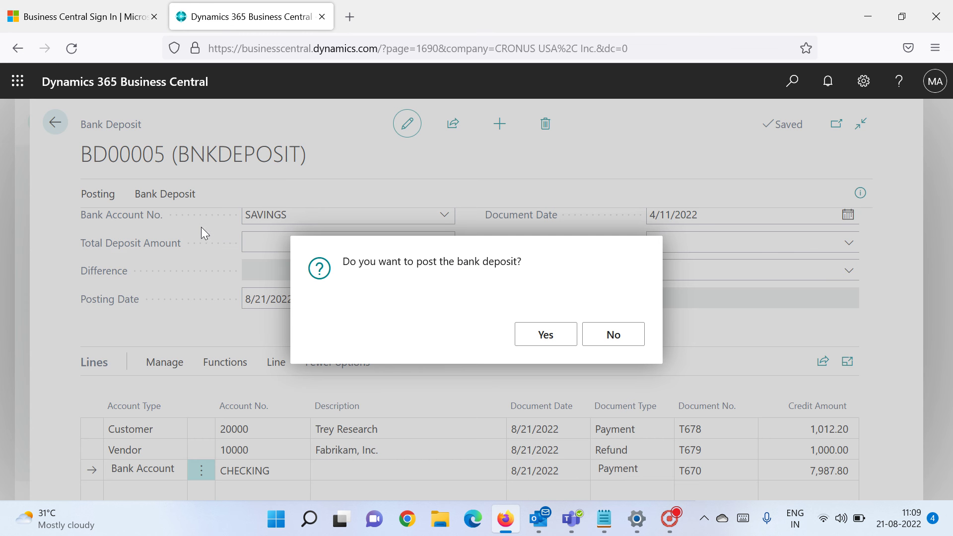
left_click(545, 339)
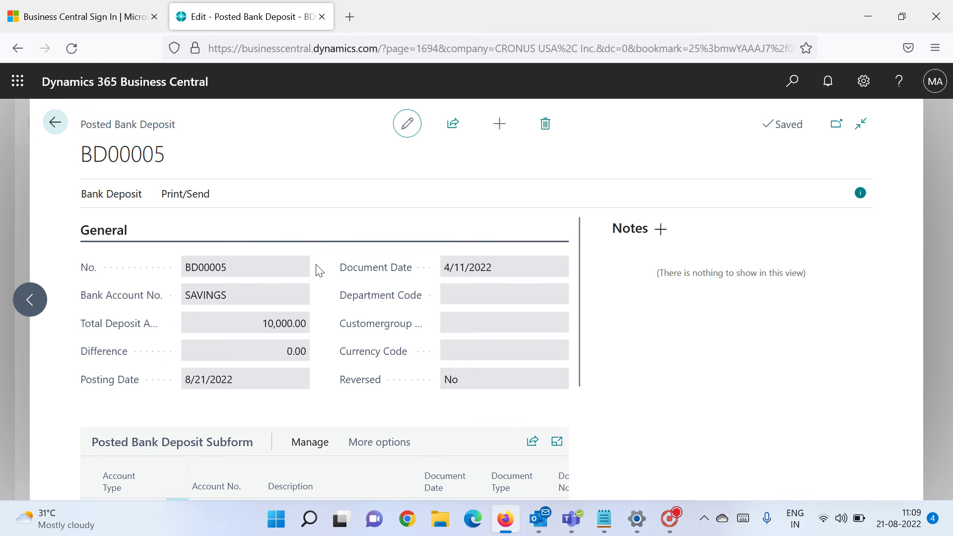
- Find the entries of the posted bank deposit and view the amounts and running balances in its bank account ledger entries
left_click(117, 199)
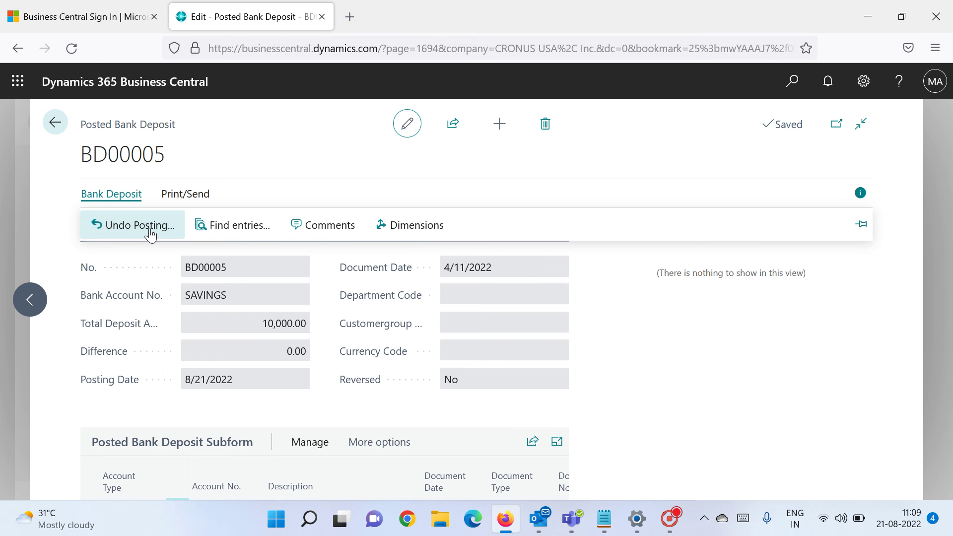
left_click(234, 229)
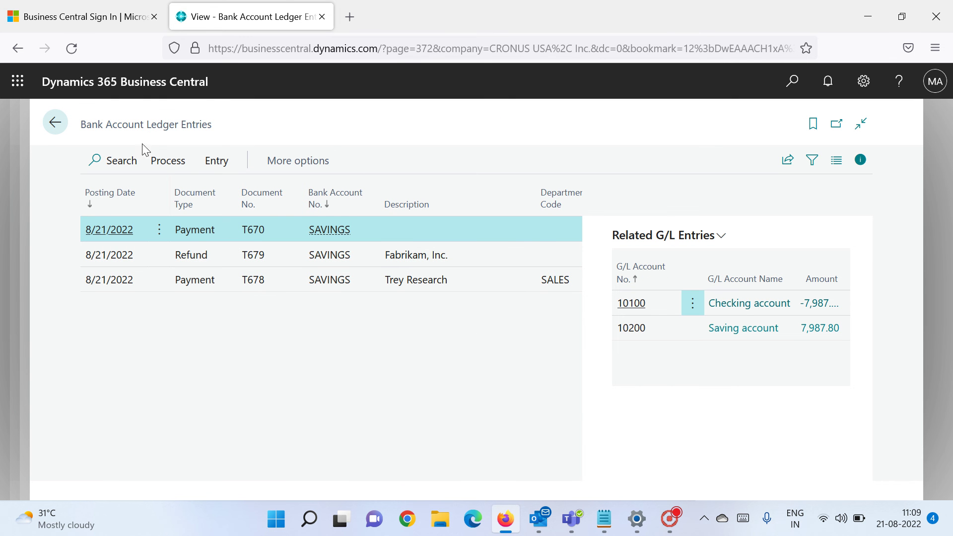
mouse_move(242, 472)
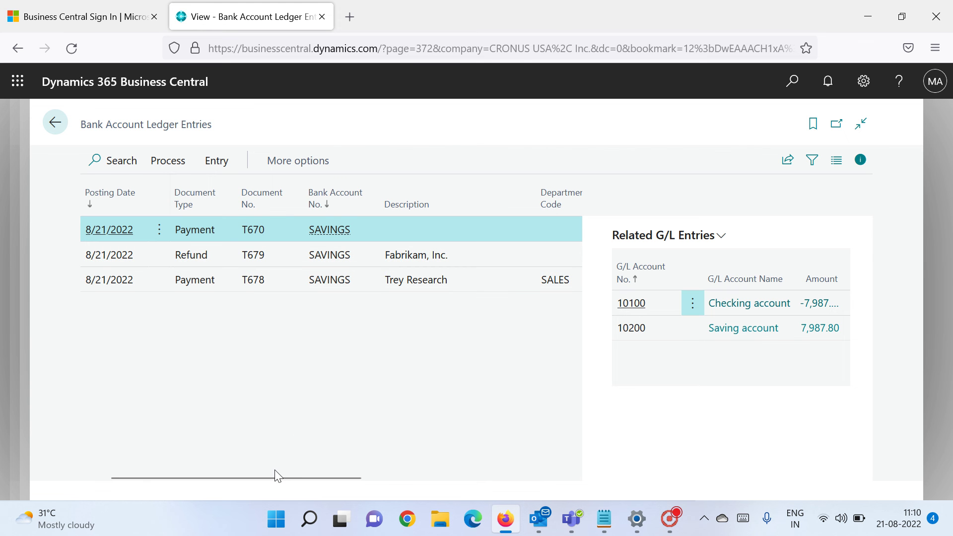
mouse_move(300, 478)
left_click_drag(300, 478, 500, 485)
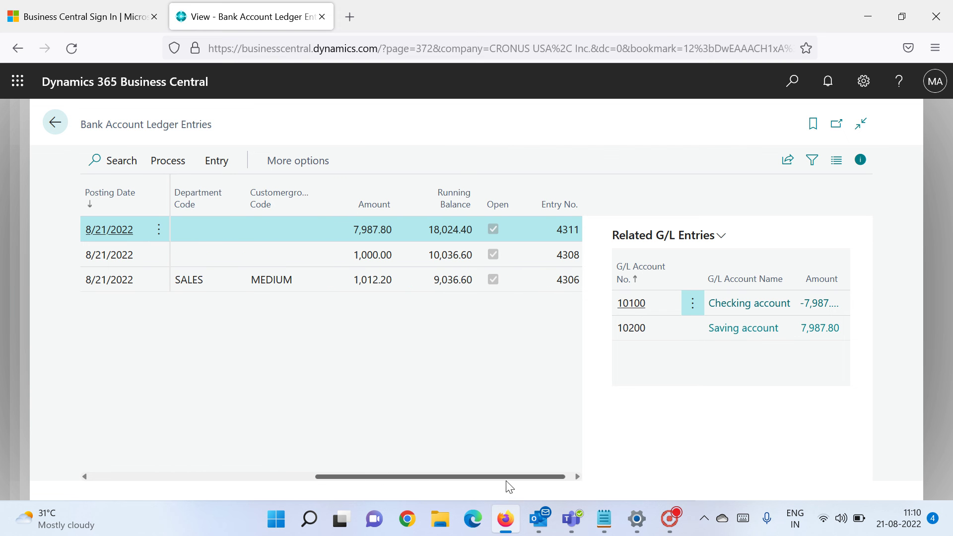
- Compare the related G/L entries of the customer payment, vendor refund and bank account payment ledger entries
left_click(367, 285)
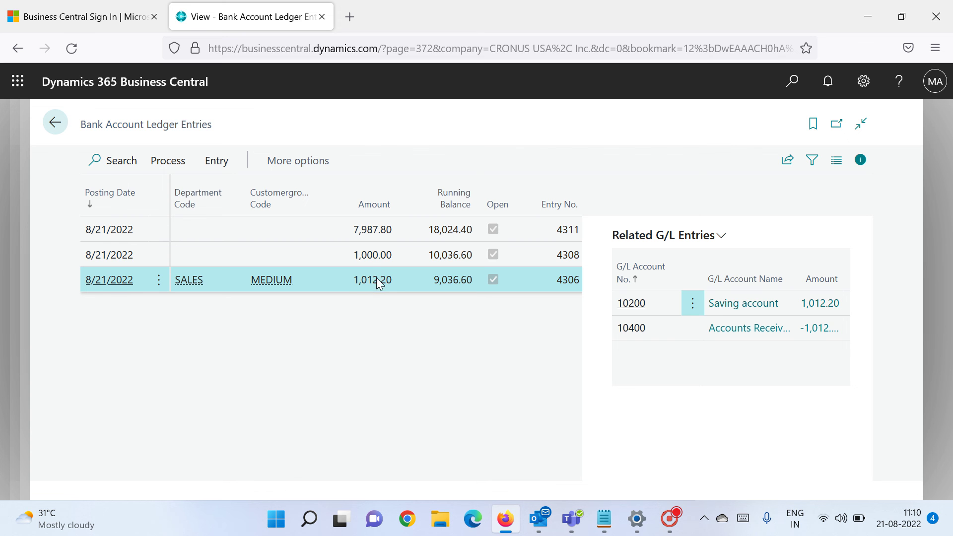
left_click(367, 257)
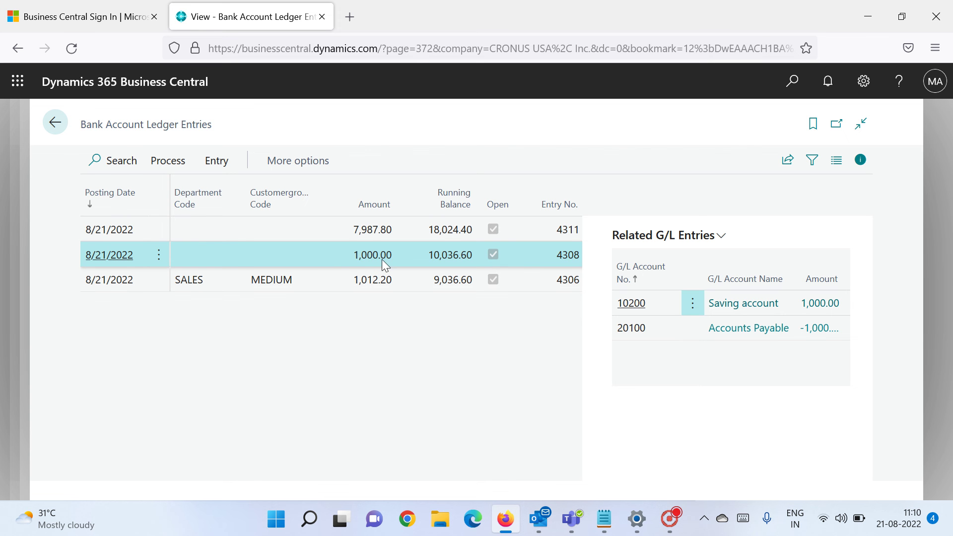
left_click(361, 231)
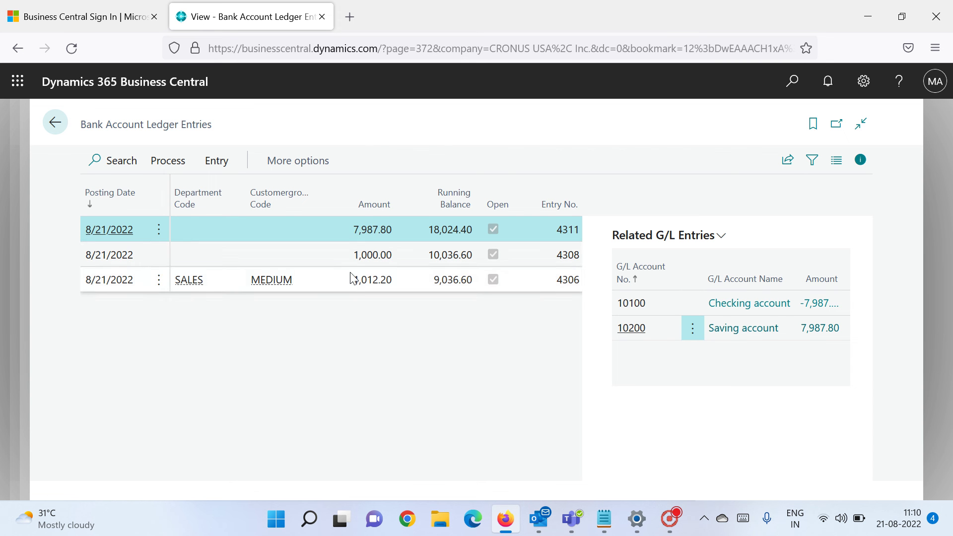
- Find the entries related to the 1,012.20 customer payment and examine the details and amounts of its customer ledger entry
left_click(364, 281)
left_click(179, 165)
left_click(211, 161)
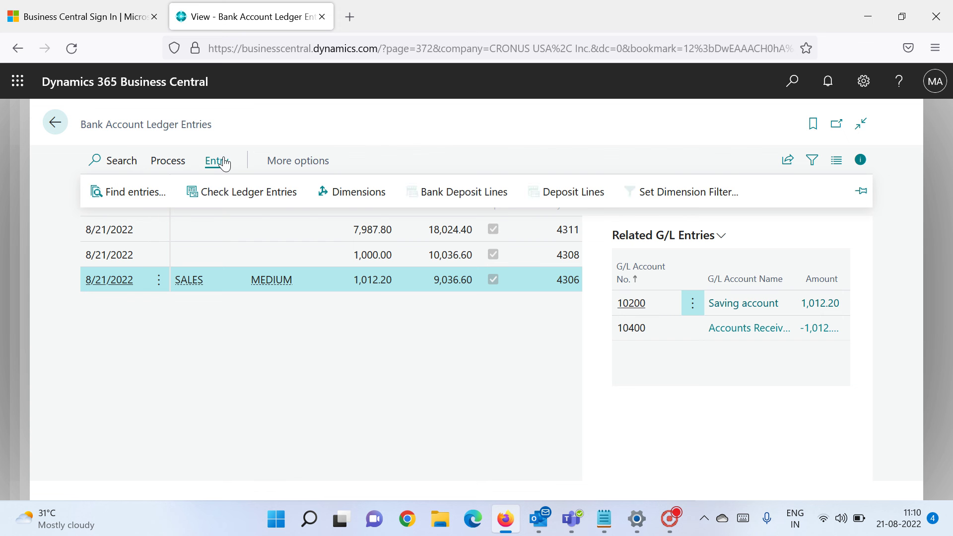
left_click(149, 195)
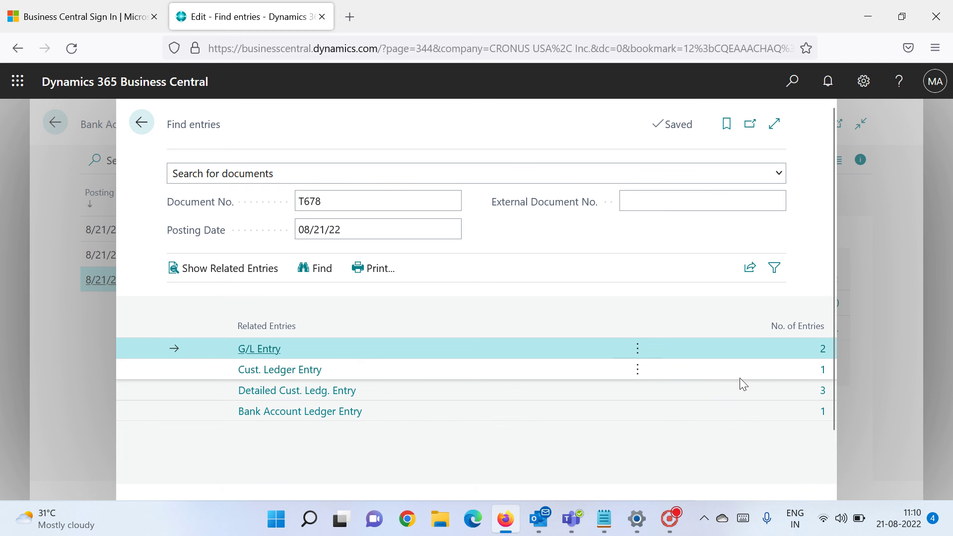
left_click(822, 377)
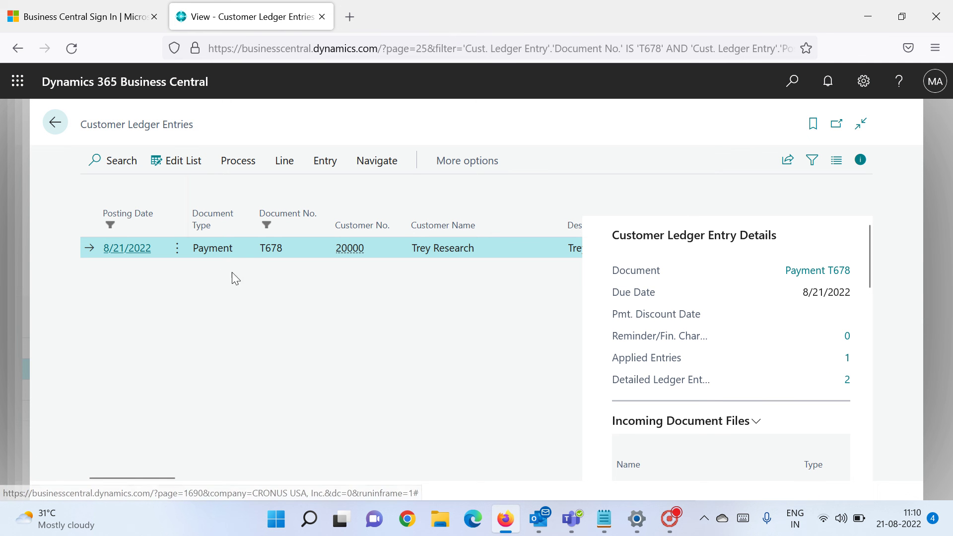
left_click_drag(159, 475, 255, 474)
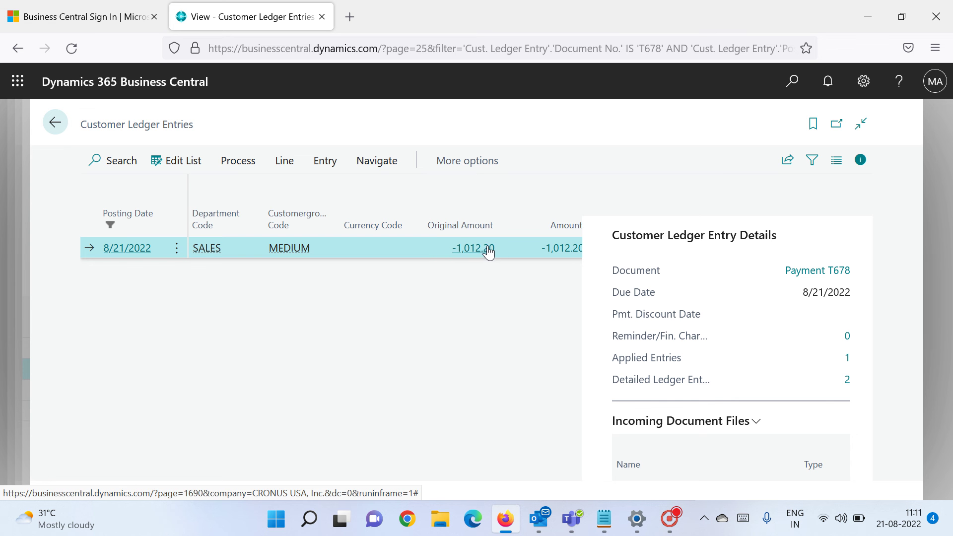
left_click_drag(264, 474, 148, 470)
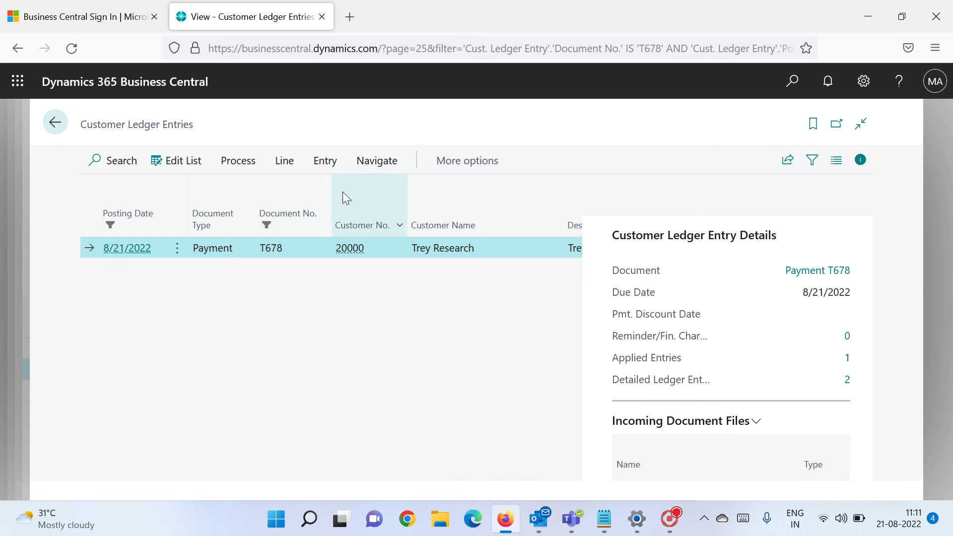
- View the invoice applied to customer payment T678 with its amounts, and return to the bank account ledger entries
left_click(373, 161)
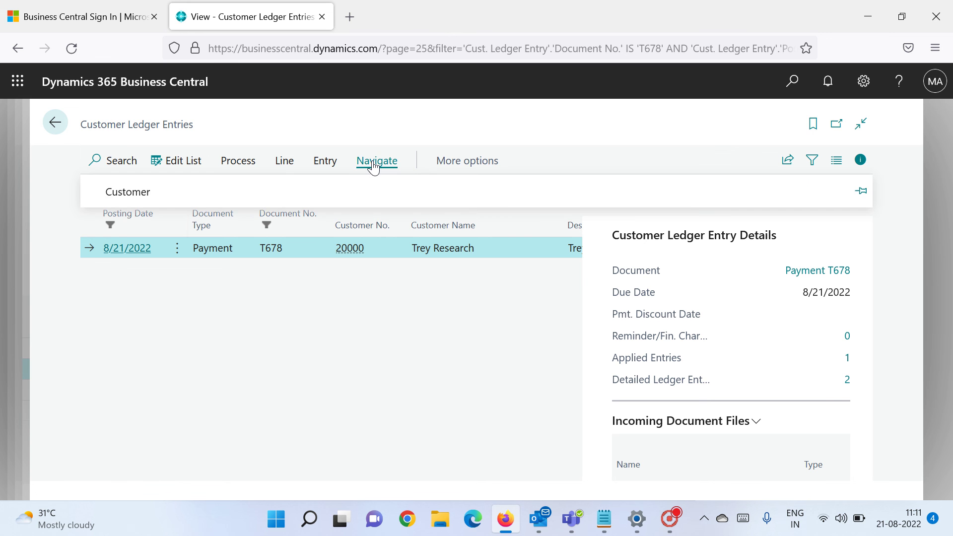
left_click(284, 162)
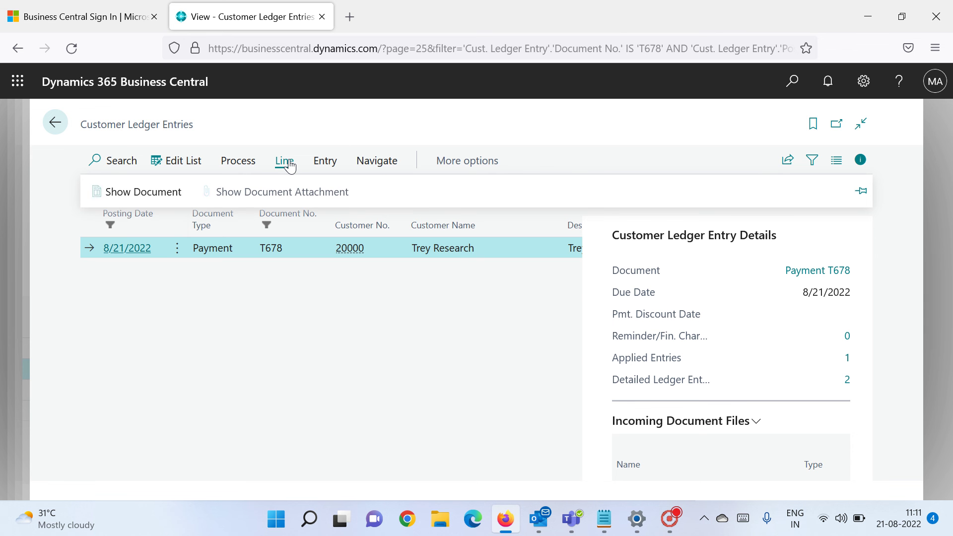
left_click(445, 160)
left_click(506, 163)
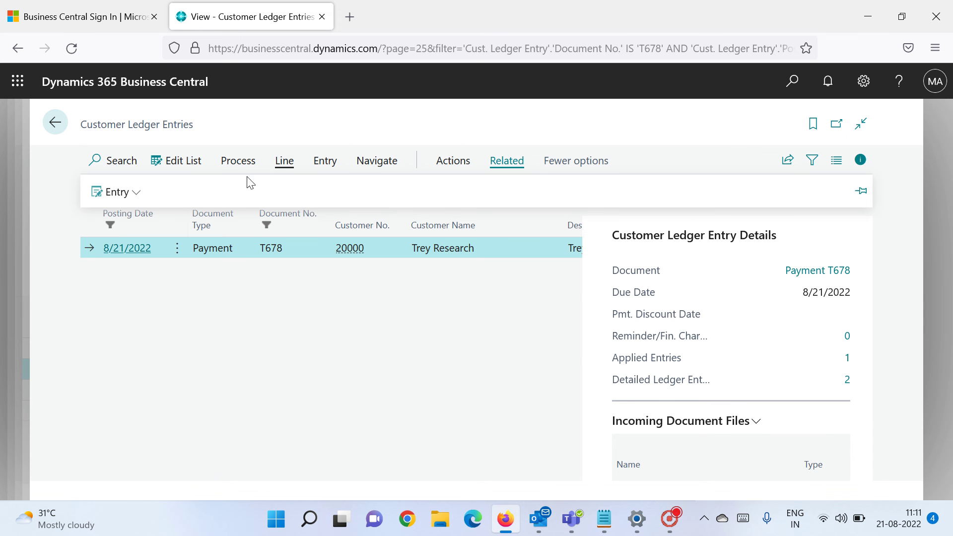
left_click(139, 194)
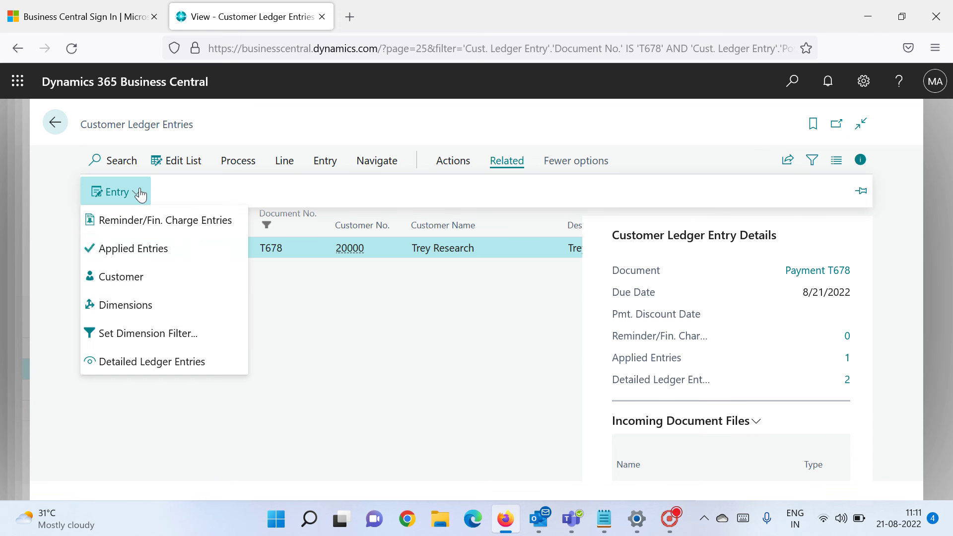
left_click(128, 250)
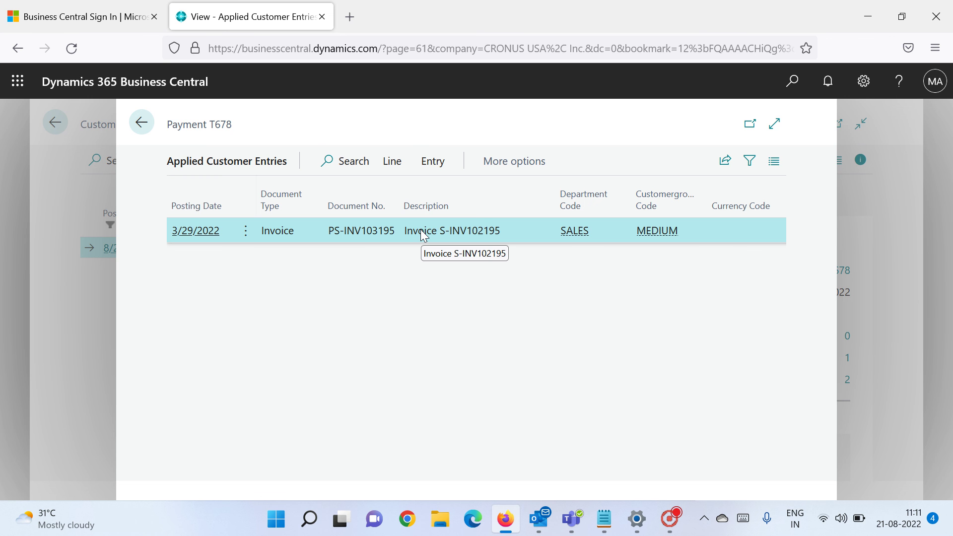
left_click_drag(416, 479, 714, 489)
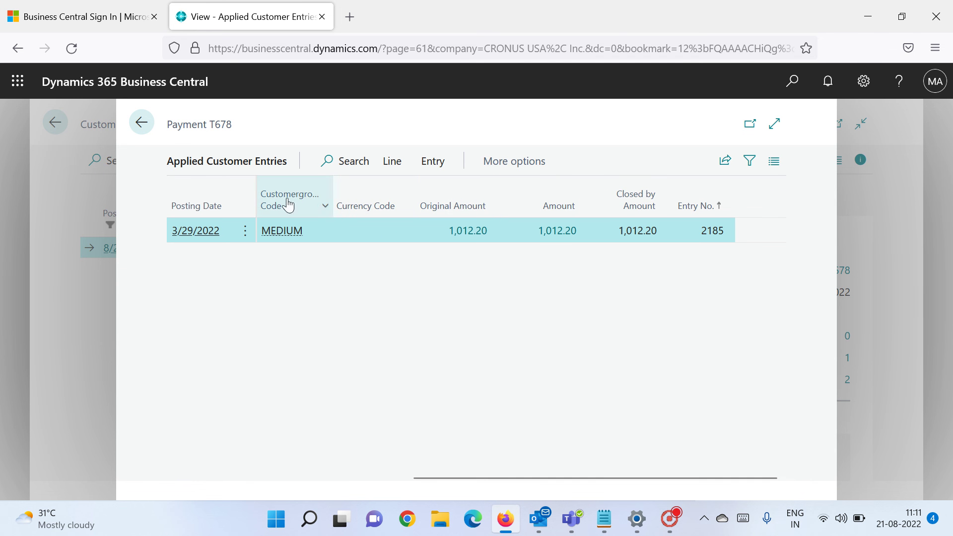
left_click(142, 122)
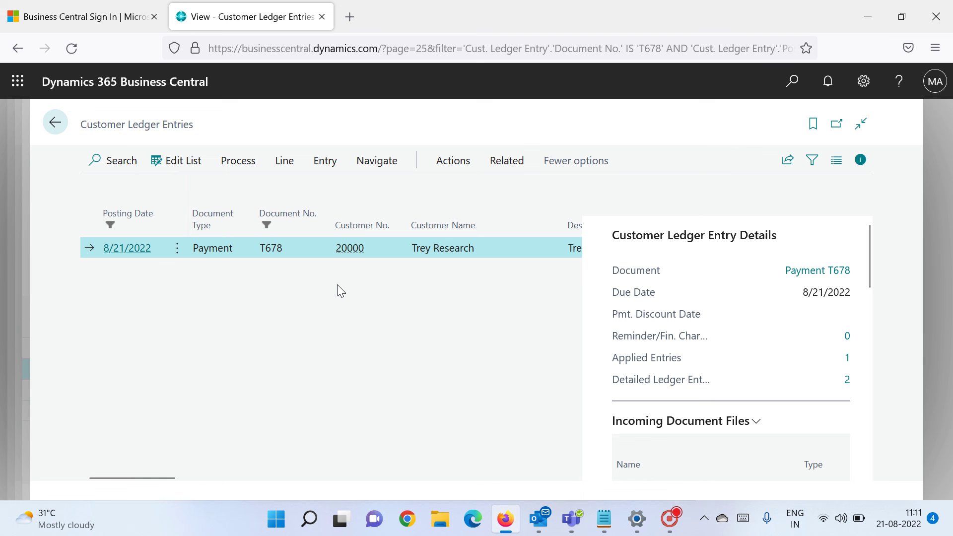
left_click(60, 127)
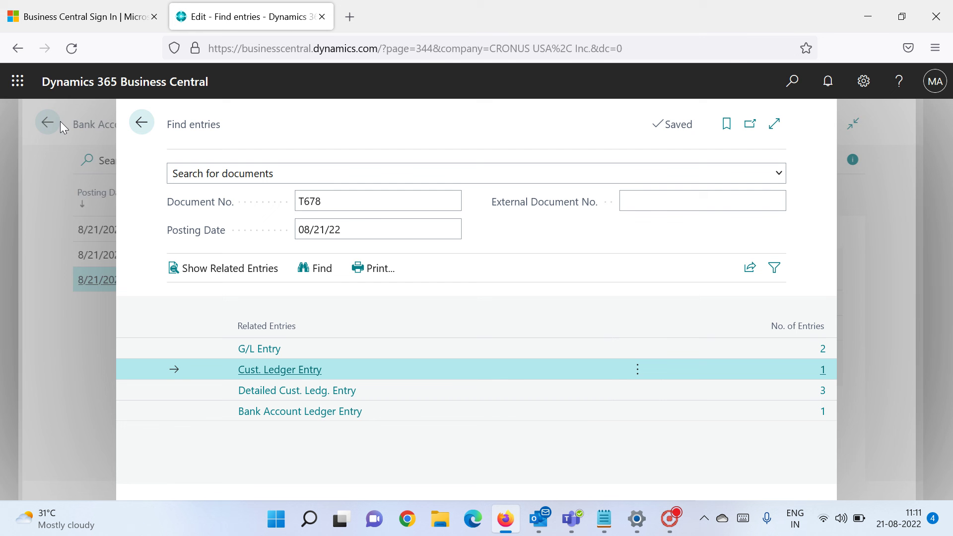
left_click(142, 123)
- Find the entries related to the 1,000.00 vendor refund and examine the details and amounts of its vendor ledger entry
left_click(383, 263)
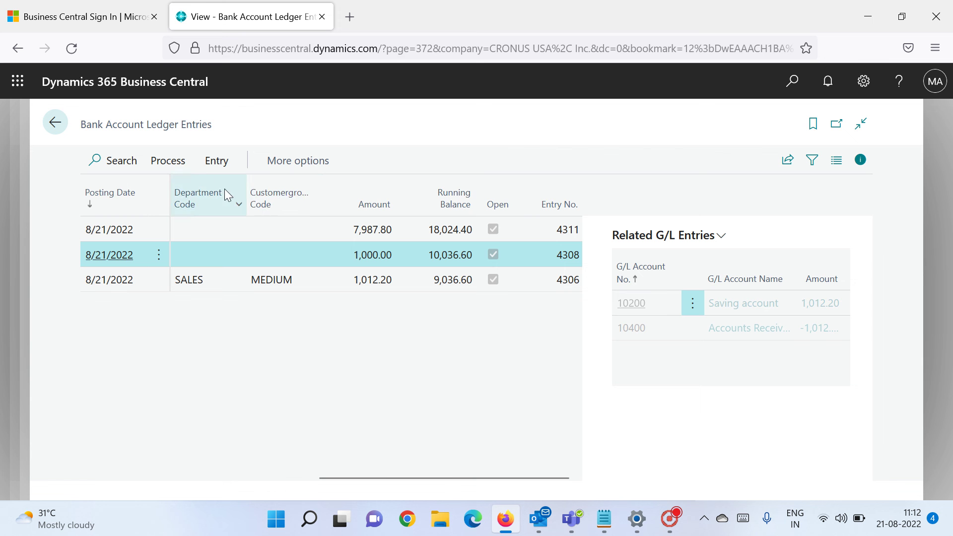
left_click(179, 164)
left_click(220, 168)
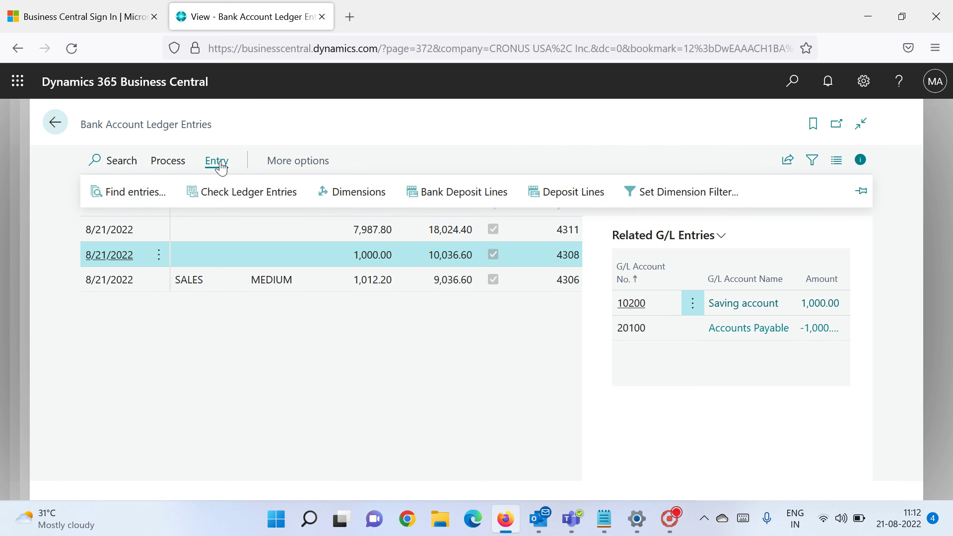
left_click(128, 195)
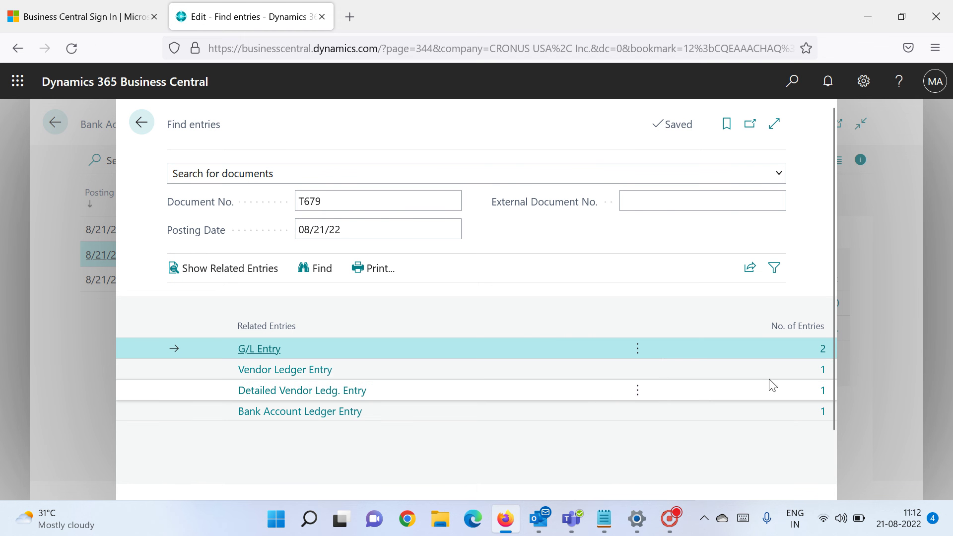
left_click(822, 373)
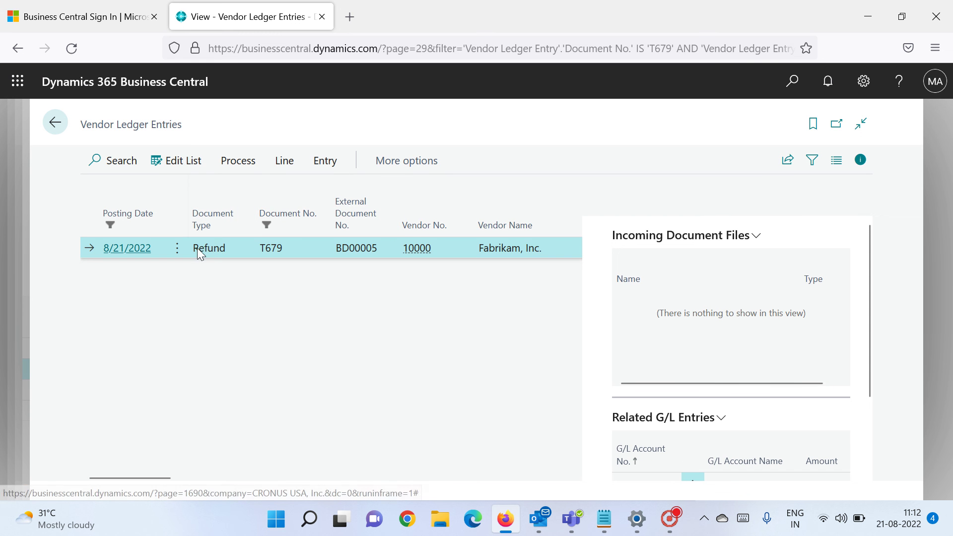
left_click_drag(159, 482, 329, 483)
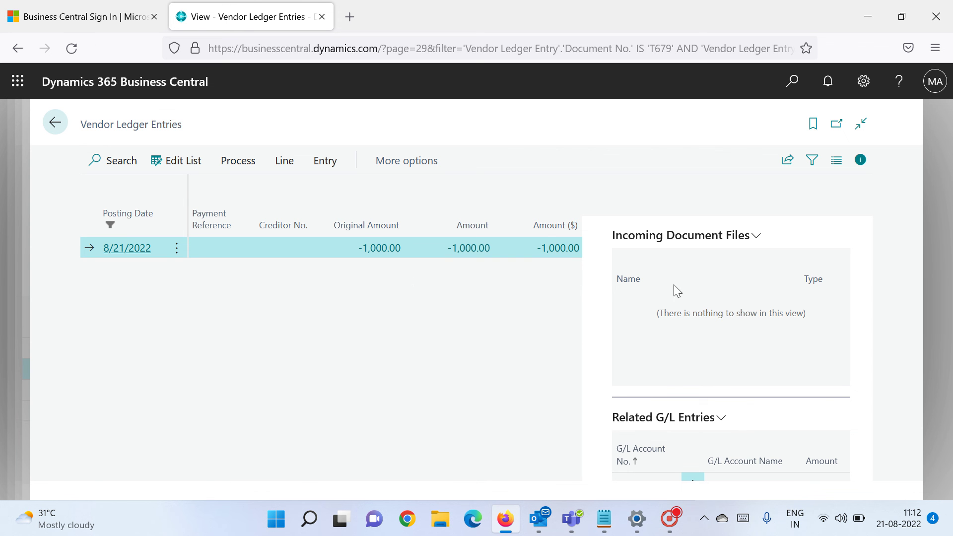
- Check the applied entries of vendor refund T679 and return to the bank account ledger entries
left_click(400, 163)
left_click(444, 161)
left_click(128, 196)
left_click(126, 227)
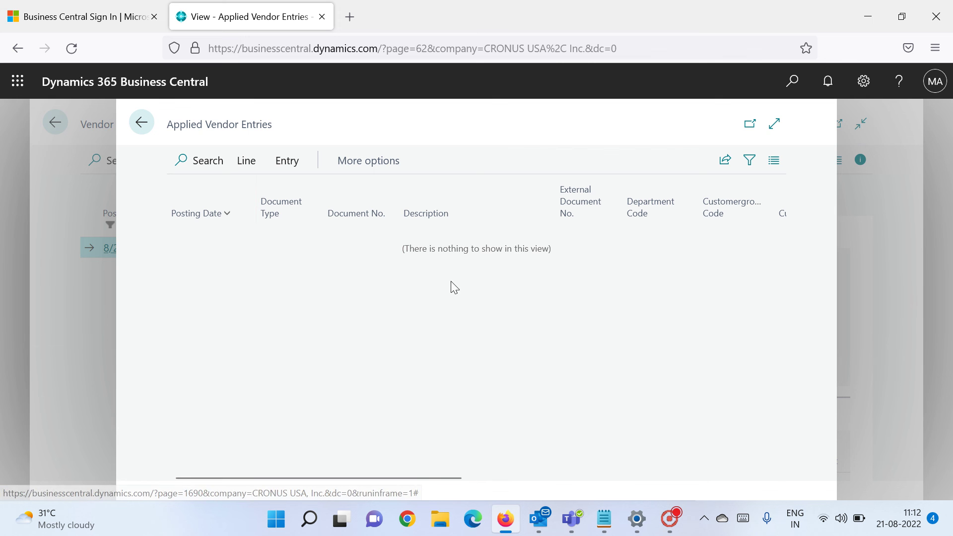
left_click(145, 126)
left_click(56, 123)
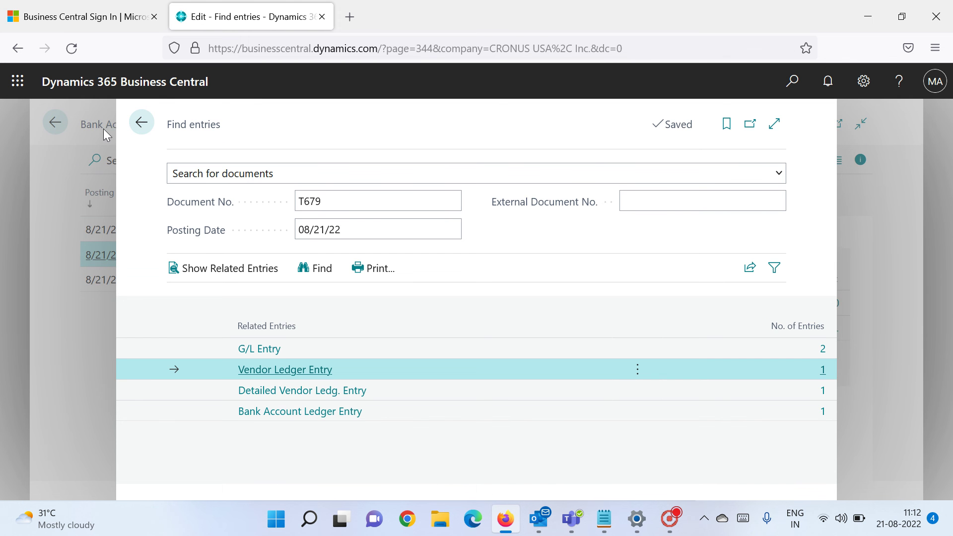
left_click(141, 122)
- Find the entries related to the 7,987.80 bank account payment and view its bank account ledger entries
left_click(341, 227)
left_click(307, 174)
left_click(339, 171)
left_click(138, 192)
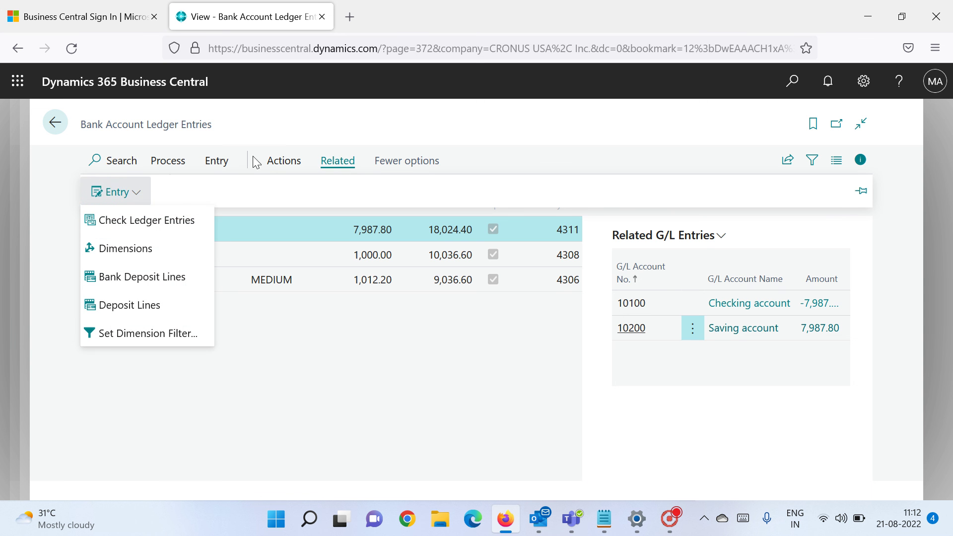
left_click(216, 162)
left_click(160, 191)
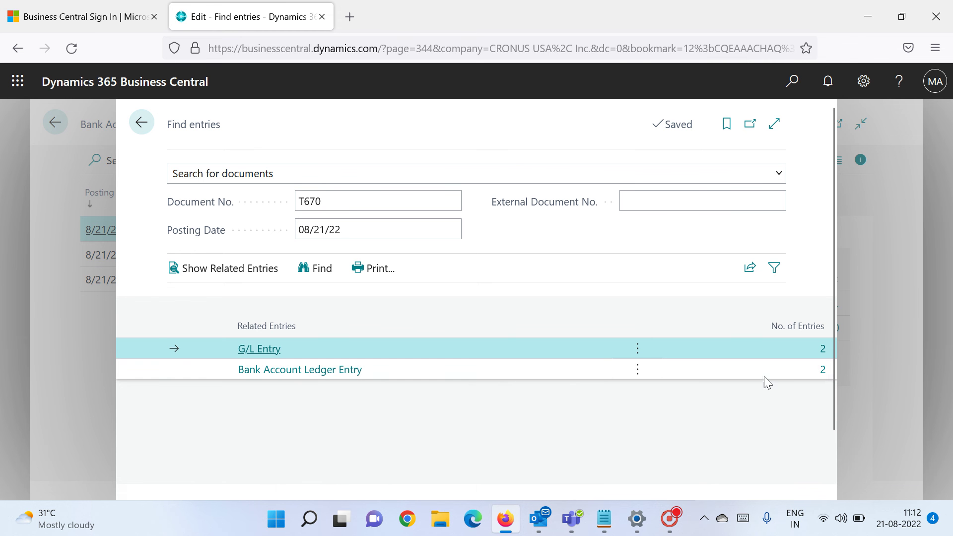
left_click(822, 371)
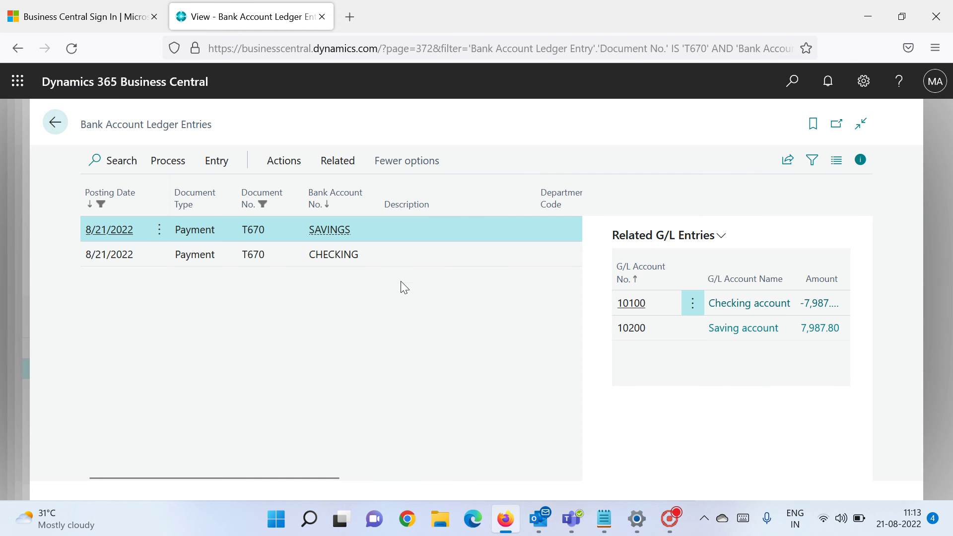
- Compare the SAVINGS and CHECKING bank account ledger entries of payment T670, including their amounts and running balances
left_click(363, 261)
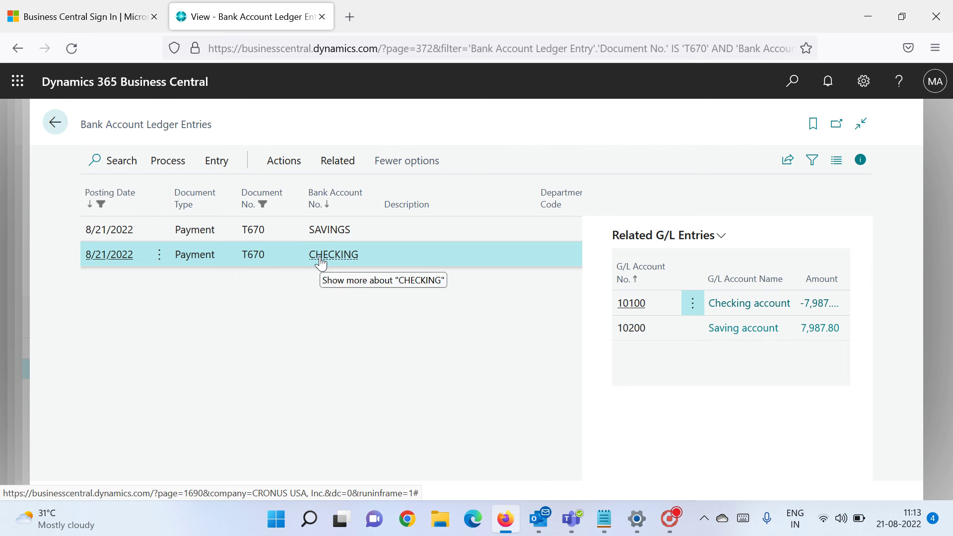
left_click(358, 229)
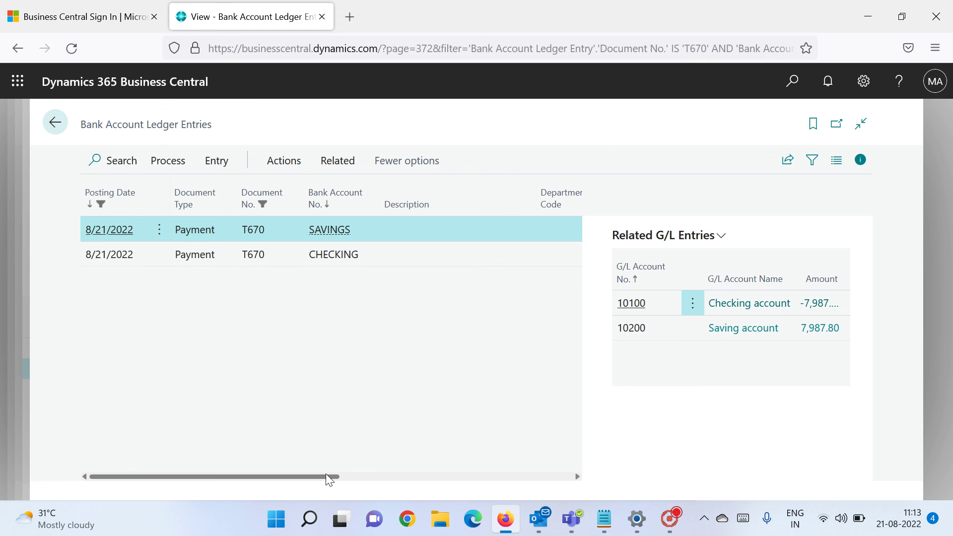
left_click_drag(371, 472, 529, 461)
left_click(358, 255)
left_click(365, 230)
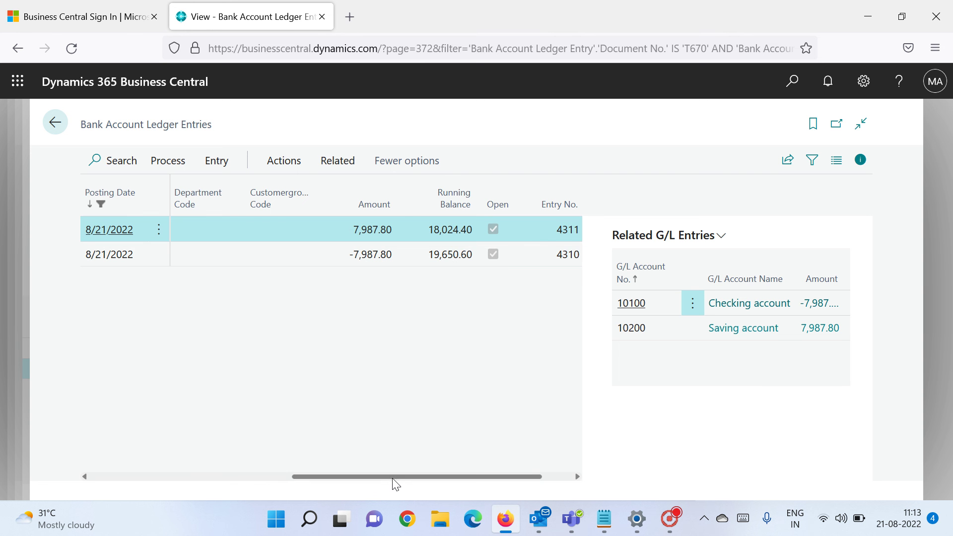
left_click_drag(382, 480, 319, 480)
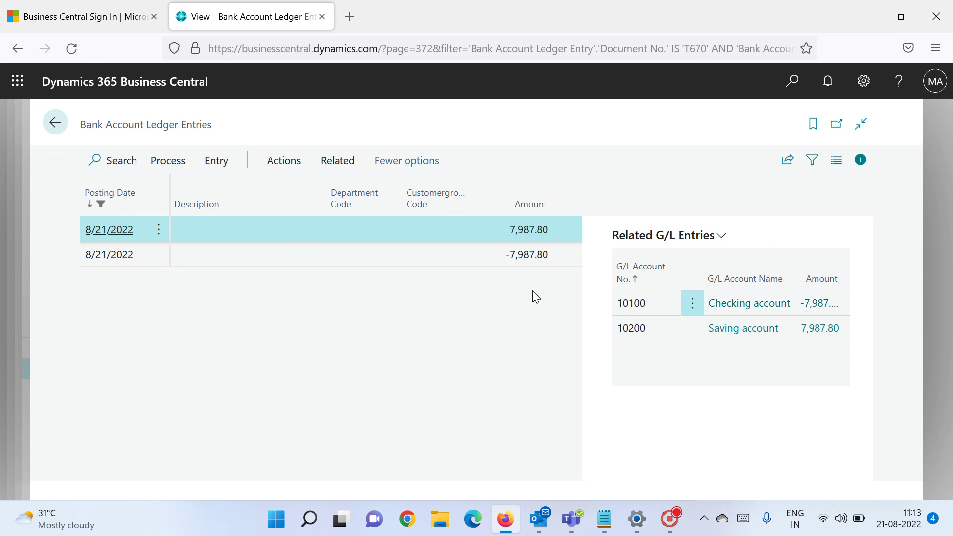
- Return to the posted bank deposit BD00005 and show the actions available for the deposit
left_click(58, 113)
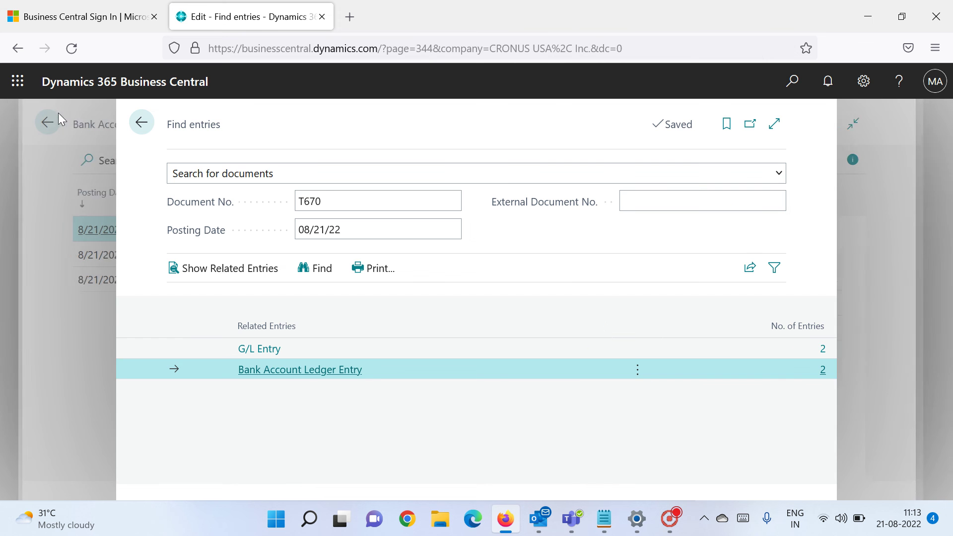
left_click(141, 128)
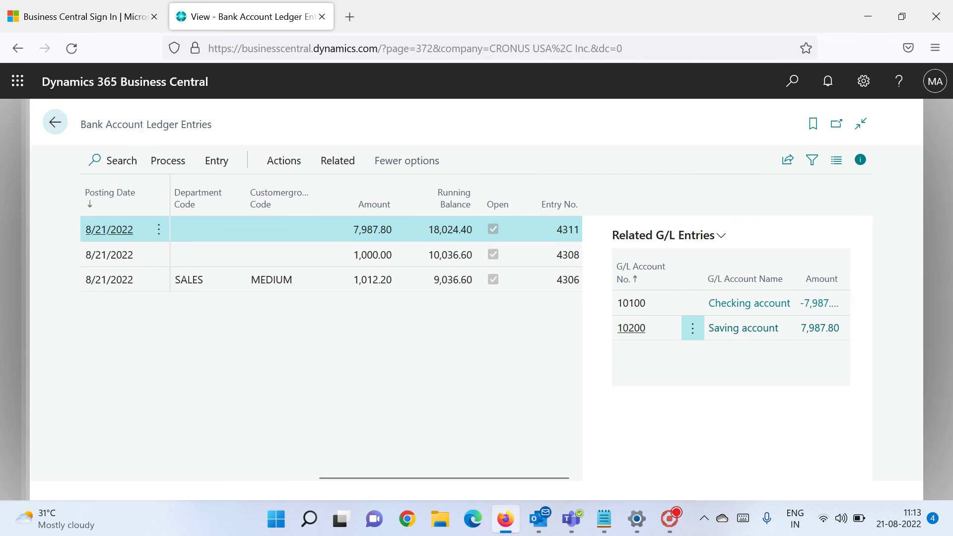
left_click(63, 121)
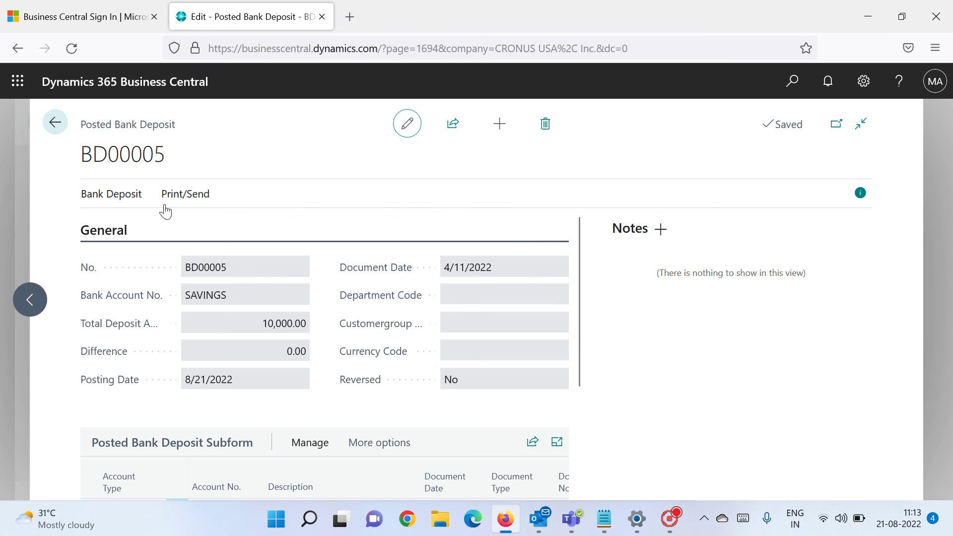
left_click(128, 195)
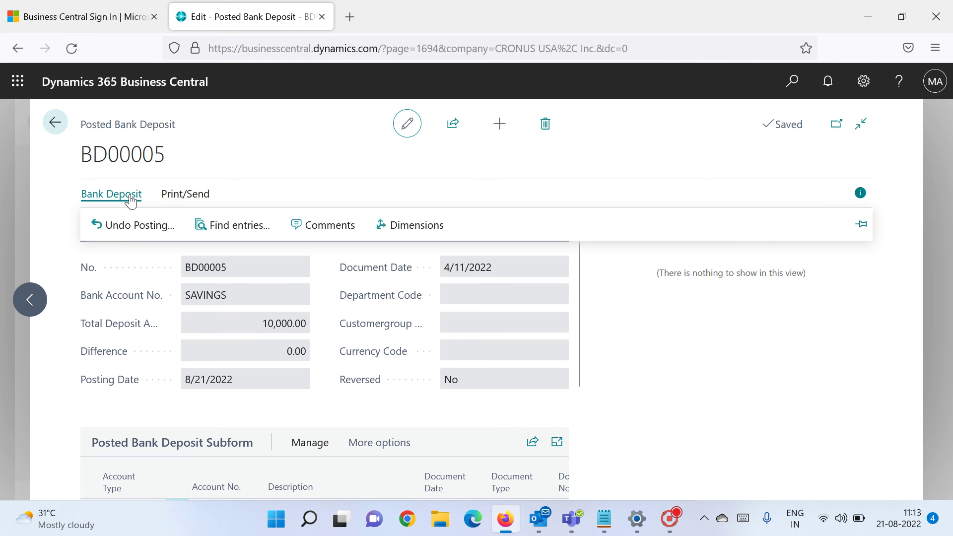